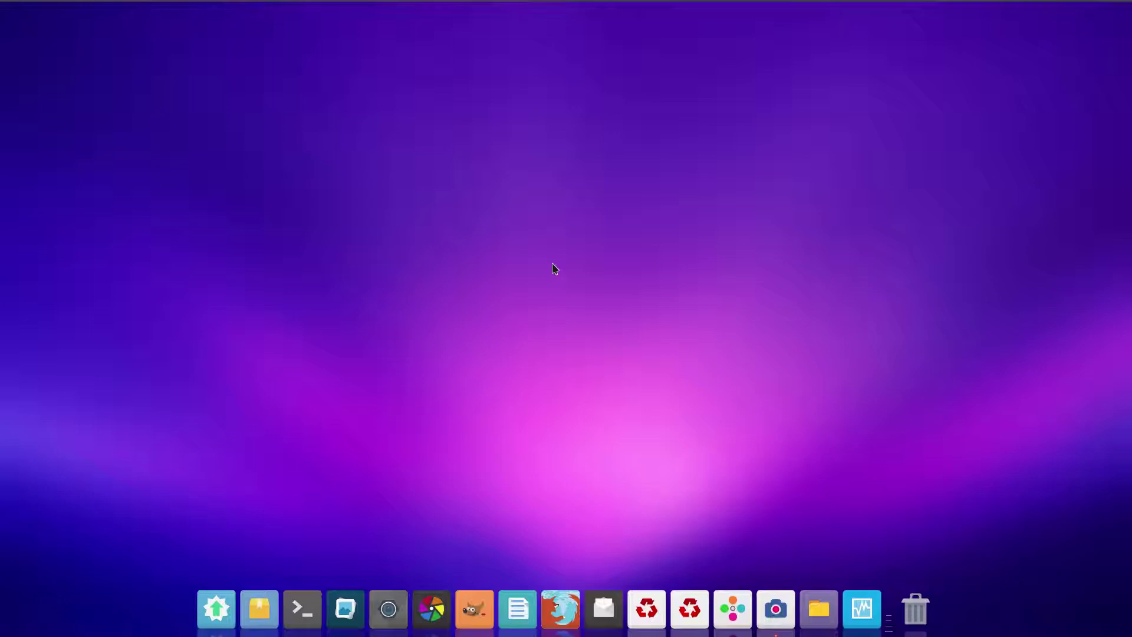
Open the desktop background settings from the desktop context menu, look them over, then close them.
{"action": "right_click", "coordinate": [614, 257]}
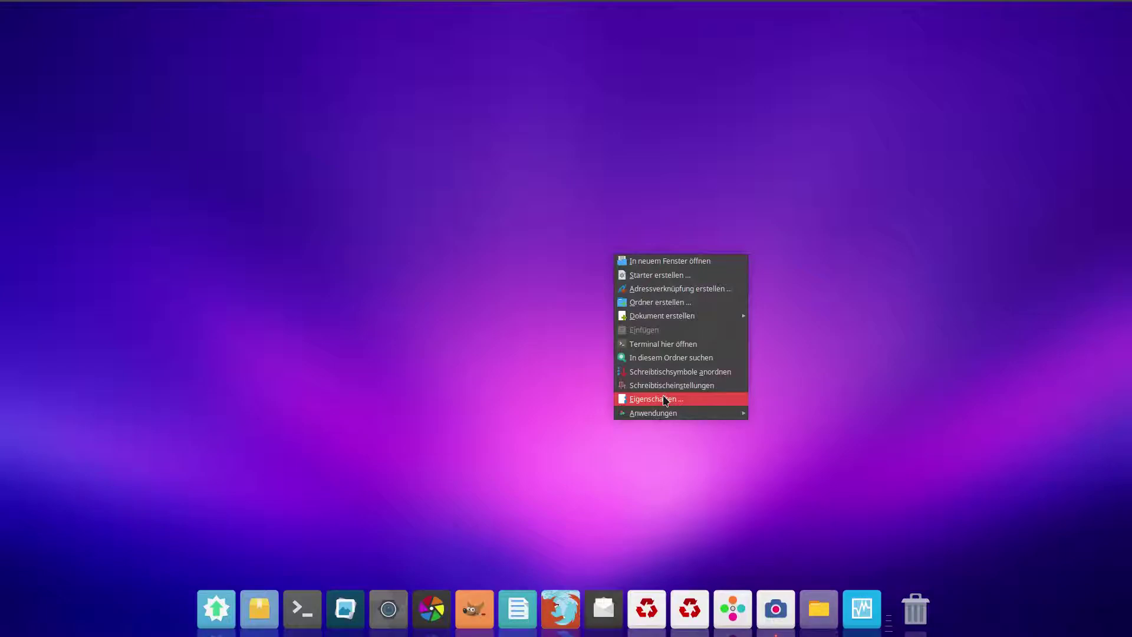
{"action": "left_click", "coordinate": [675, 386]}
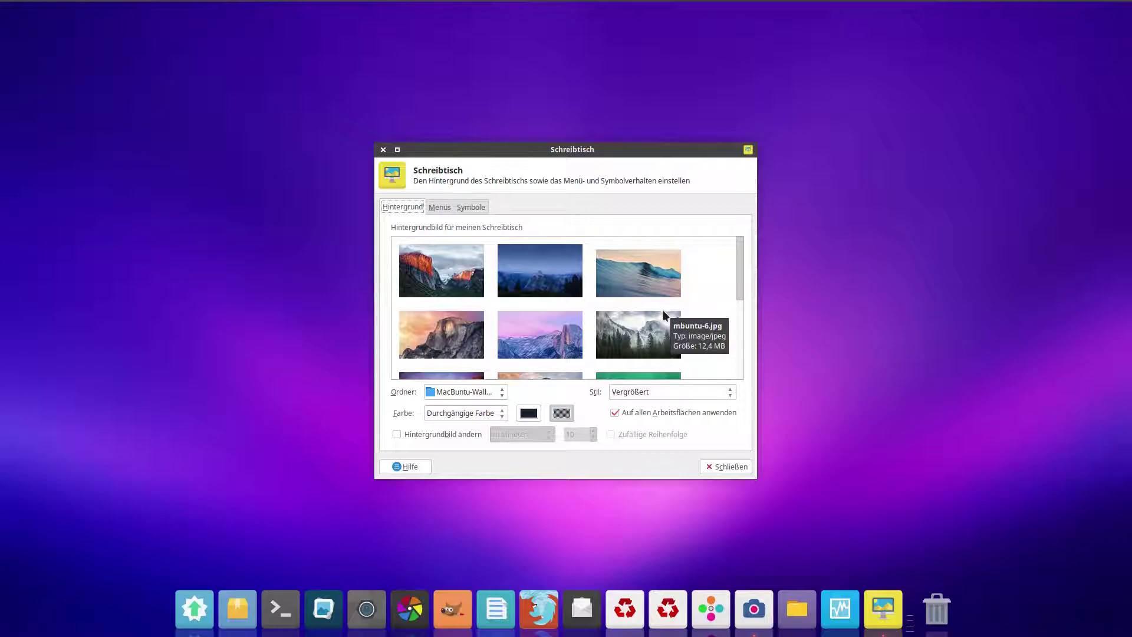
{"action": "scroll", "coordinate": [490, 295], "scroll_direction": "down", "scroll_amount": 3}
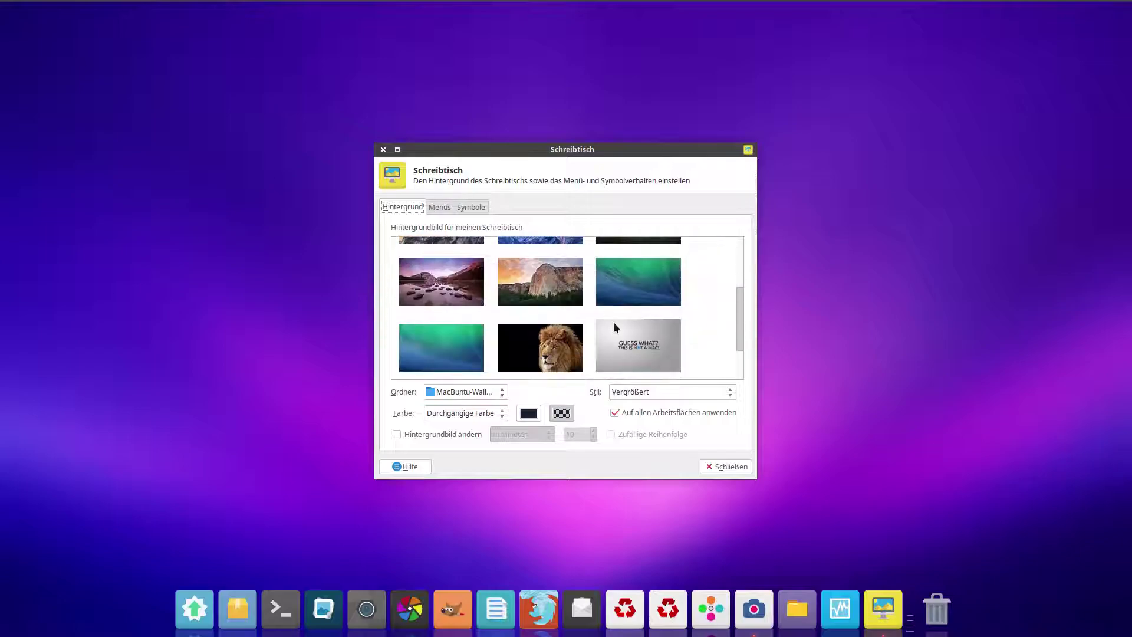
{"action": "left_click", "coordinate": [707, 463]}
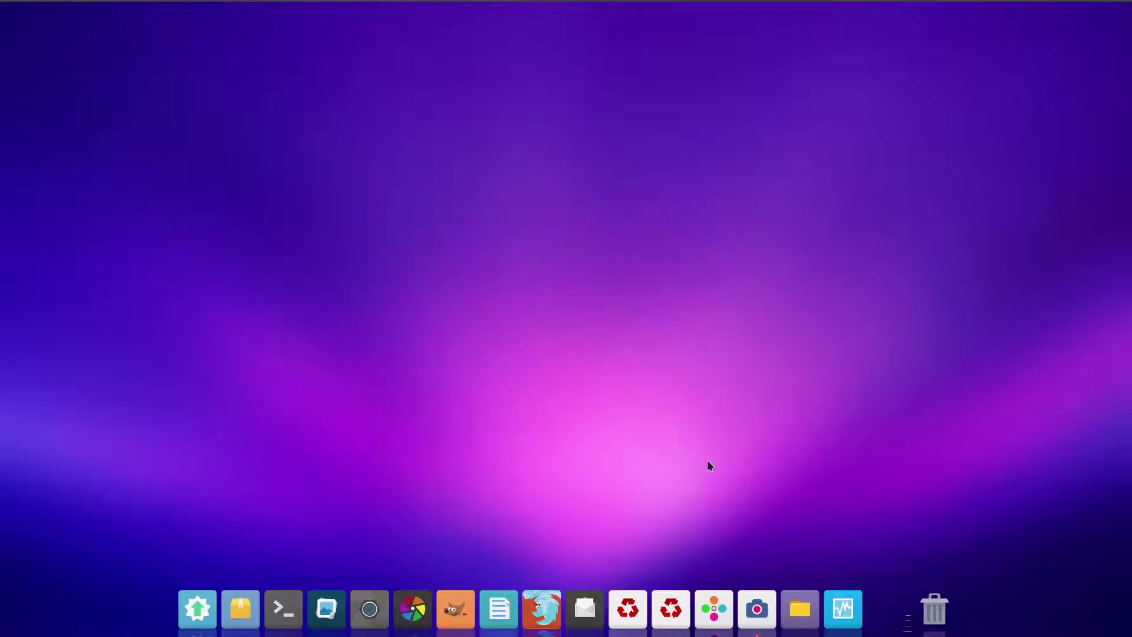
Browse the Xfce Theme Manager's window-border, button and icon themes, then close it and Settings Manager.
{"action": "left_click", "coordinate": [9, 7]}
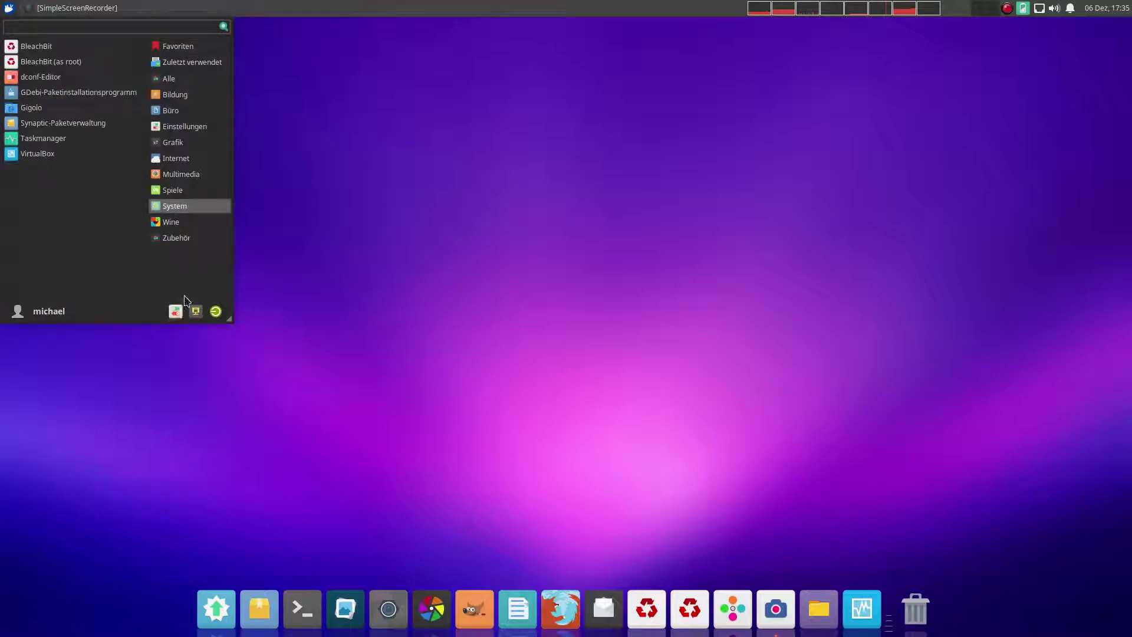
{"action": "left_click", "coordinate": [175, 311]}
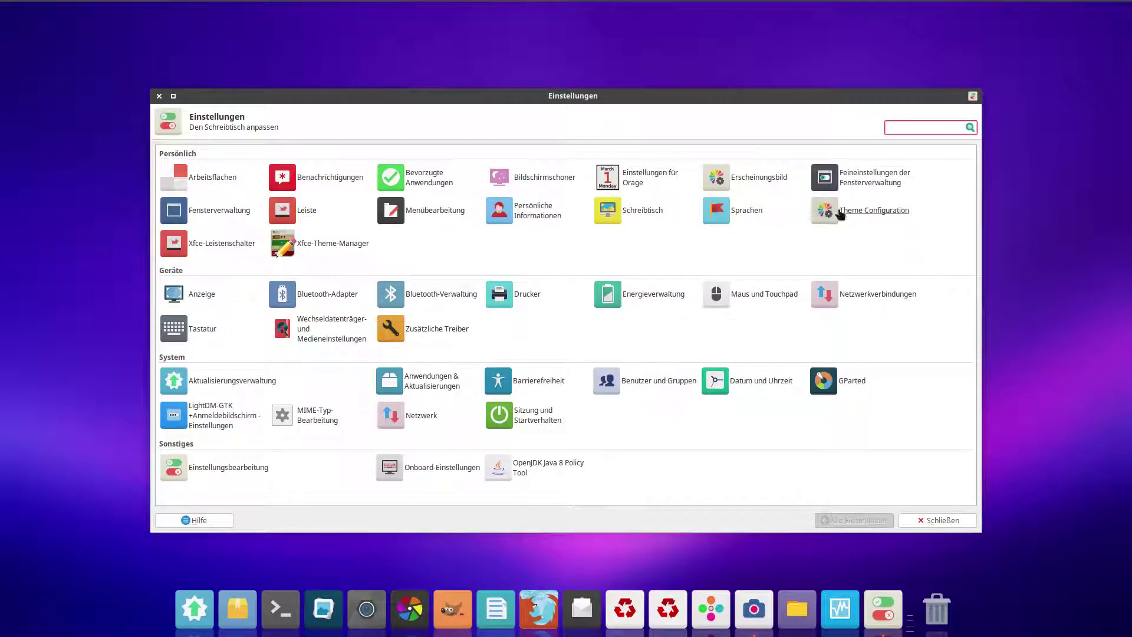
{"action": "left_click", "coordinate": [332, 249]}
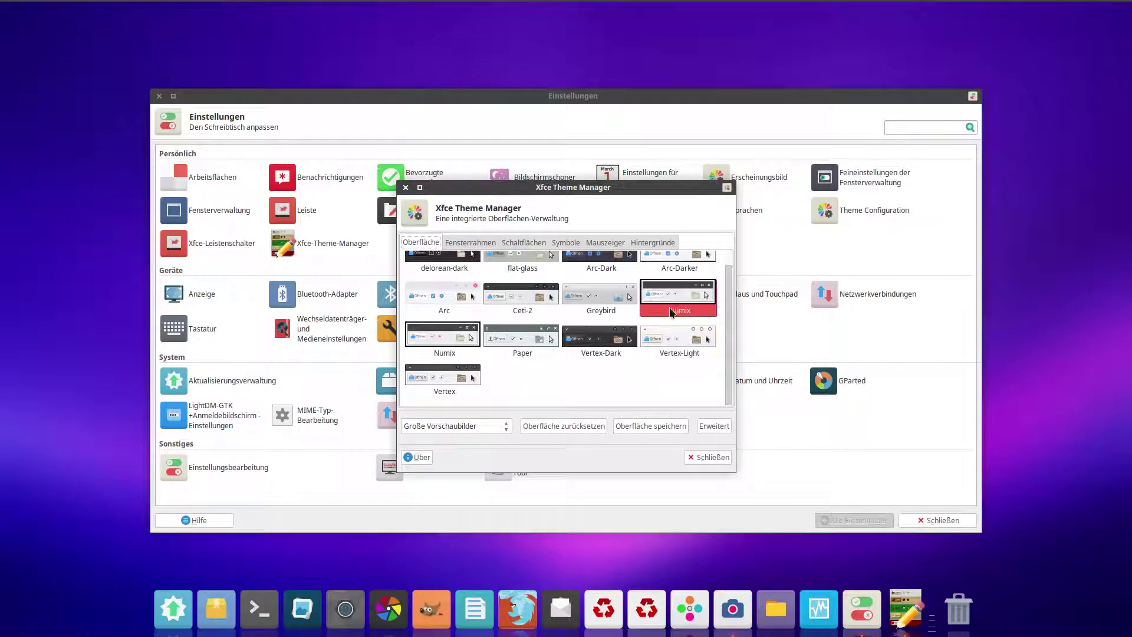
{"action": "left_click", "coordinate": [460, 244]}
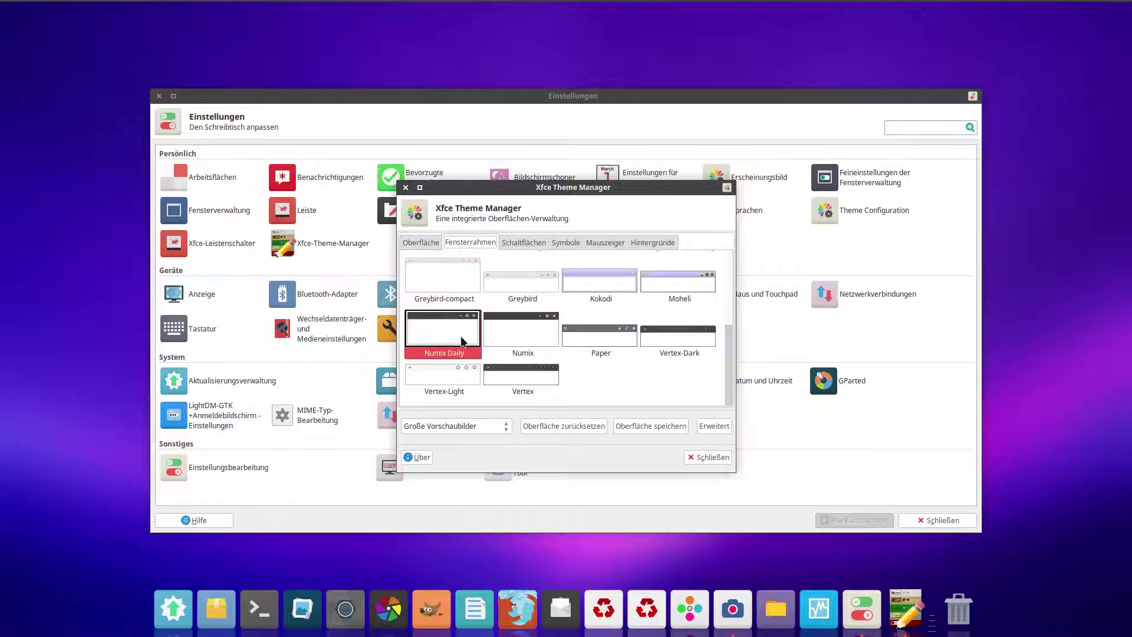
{"action": "left_click", "coordinate": [516, 242]}
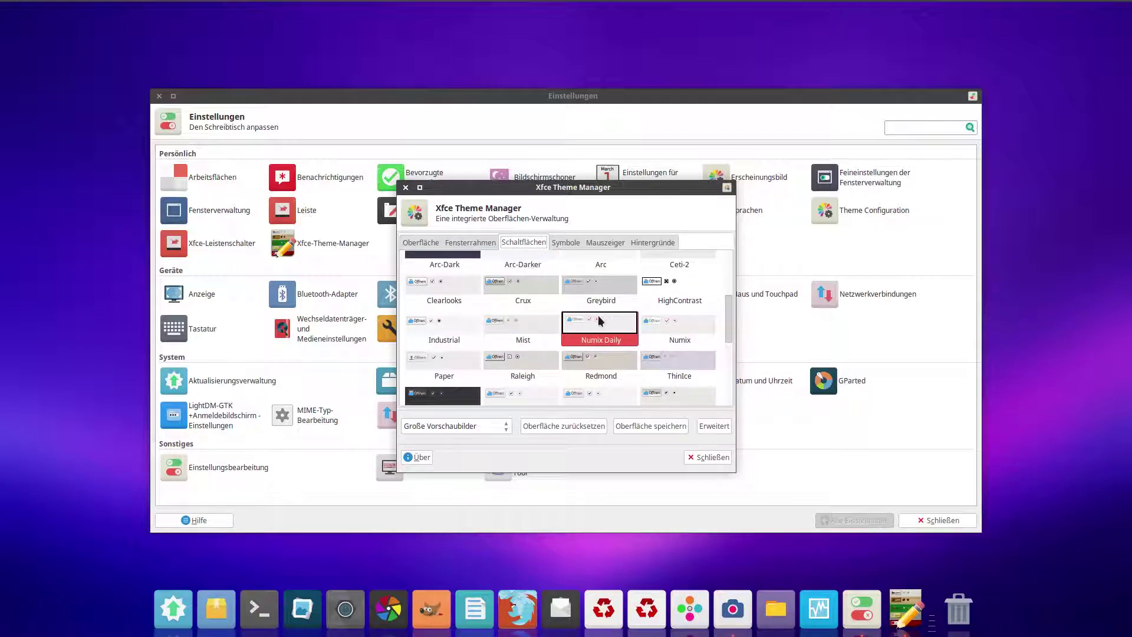
{"action": "left_click", "coordinate": [566, 242]}
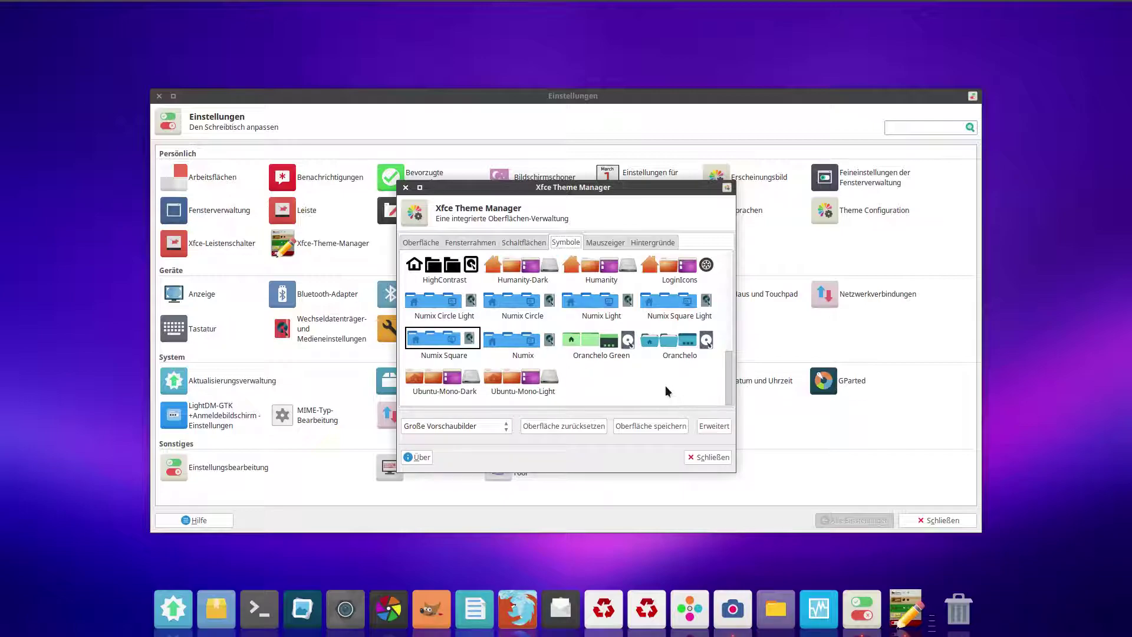
{"action": "left_click", "coordinate": [713, 457]}
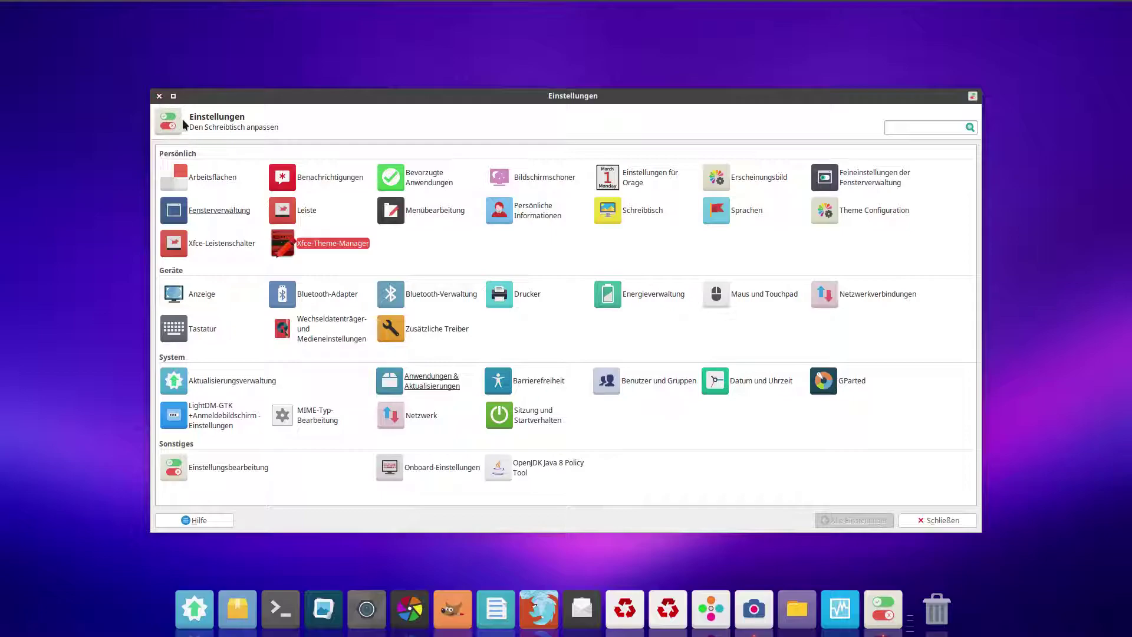
{"action": "left_click", "coordinate": [159, 96]}
Reopen the home folder in Thunar, move its window to the screen centre, then close it.
{"action": "left_click", "coordinate": [821, 608]}
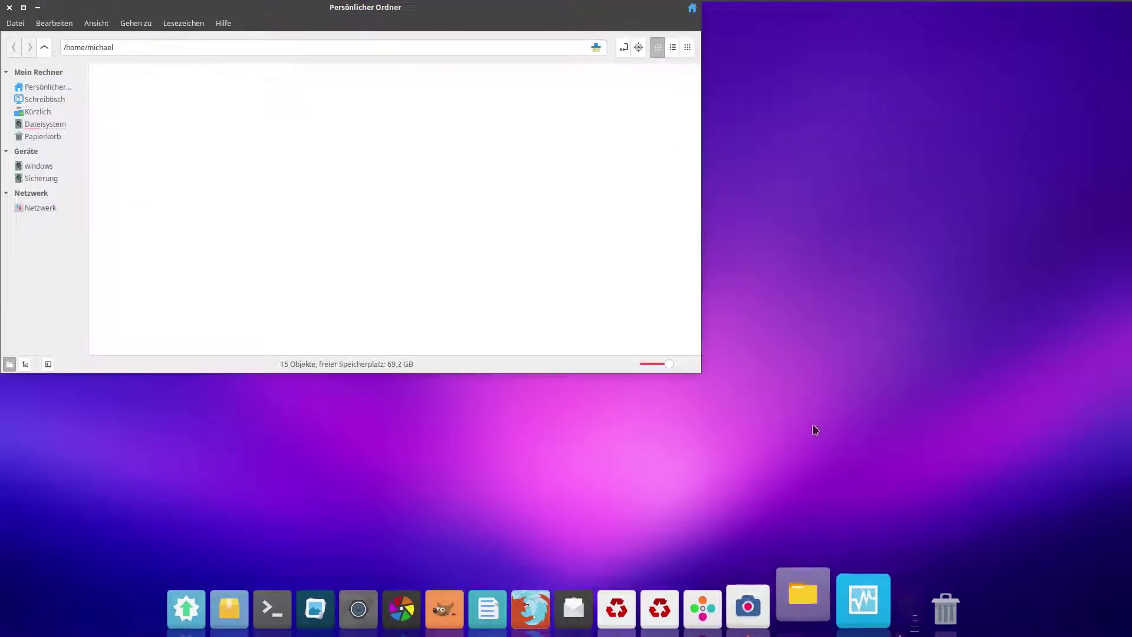
{"action": "left_click", "coordinate": [9, 7]}
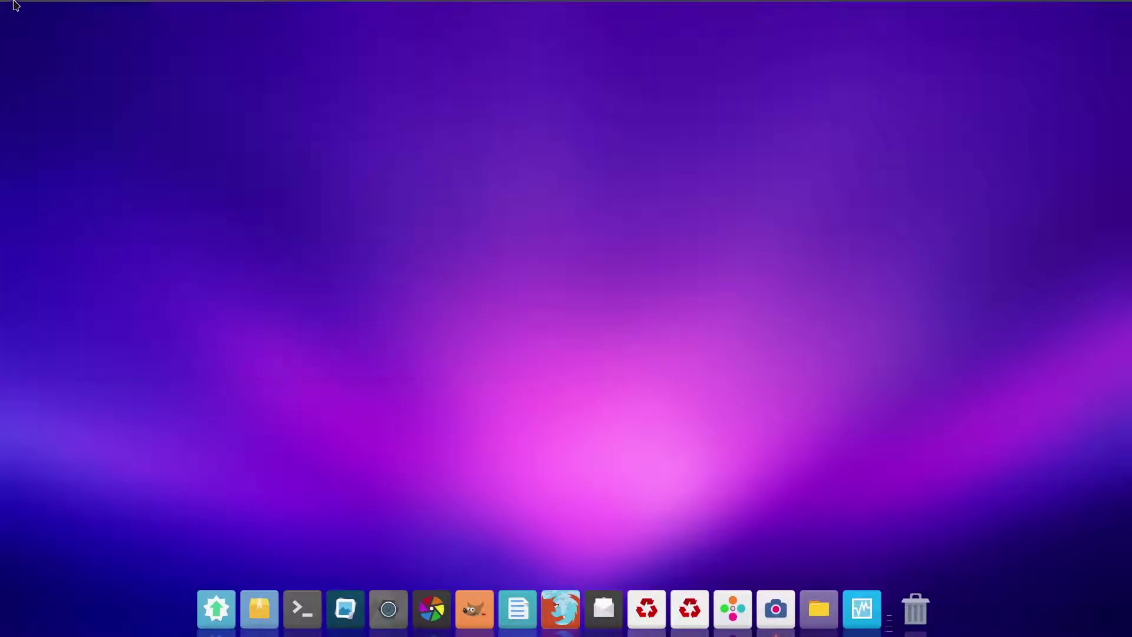
{"action": "left_click", "coordinate": [9, 7]}
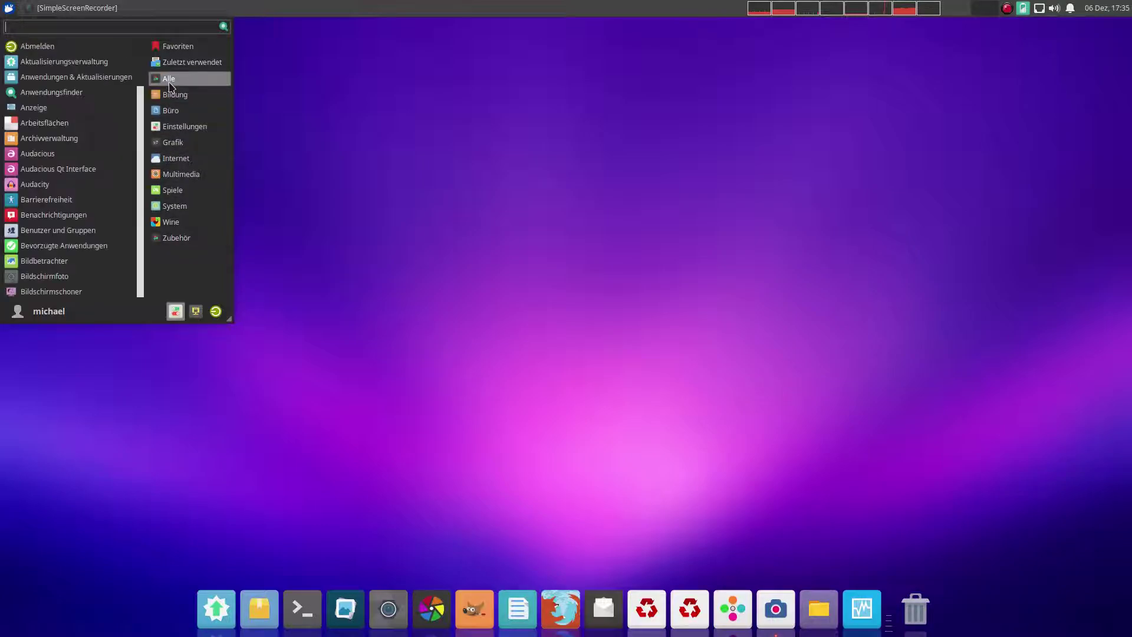
{"action": "mouse_move", "coordinate": [174, 94]}
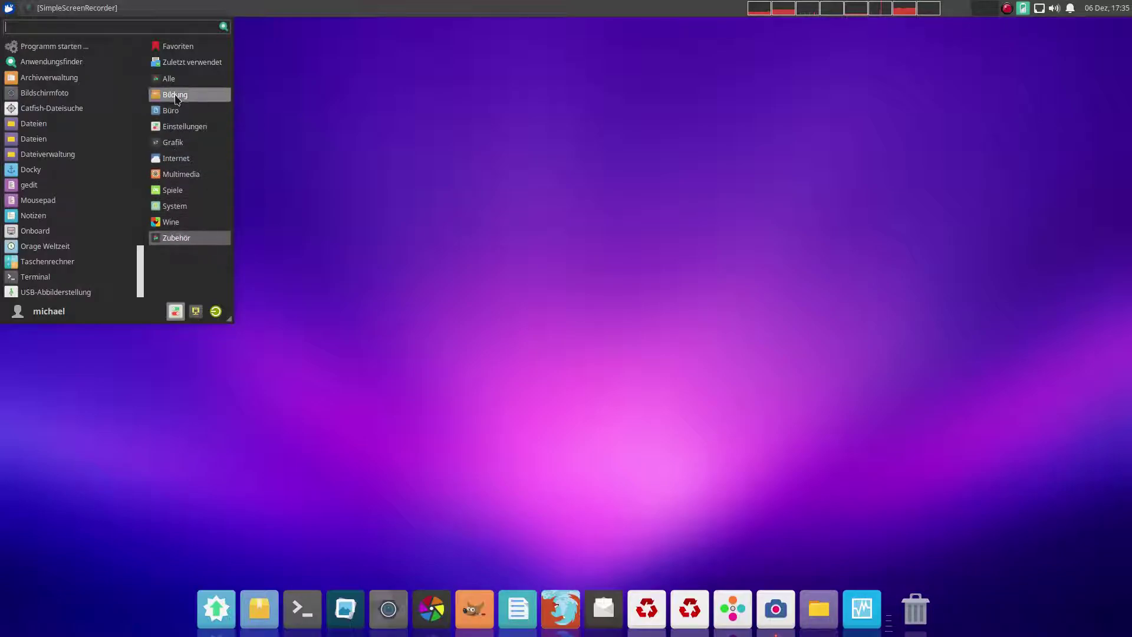
{"action": "left_click", "coordinate": [418, 271]}
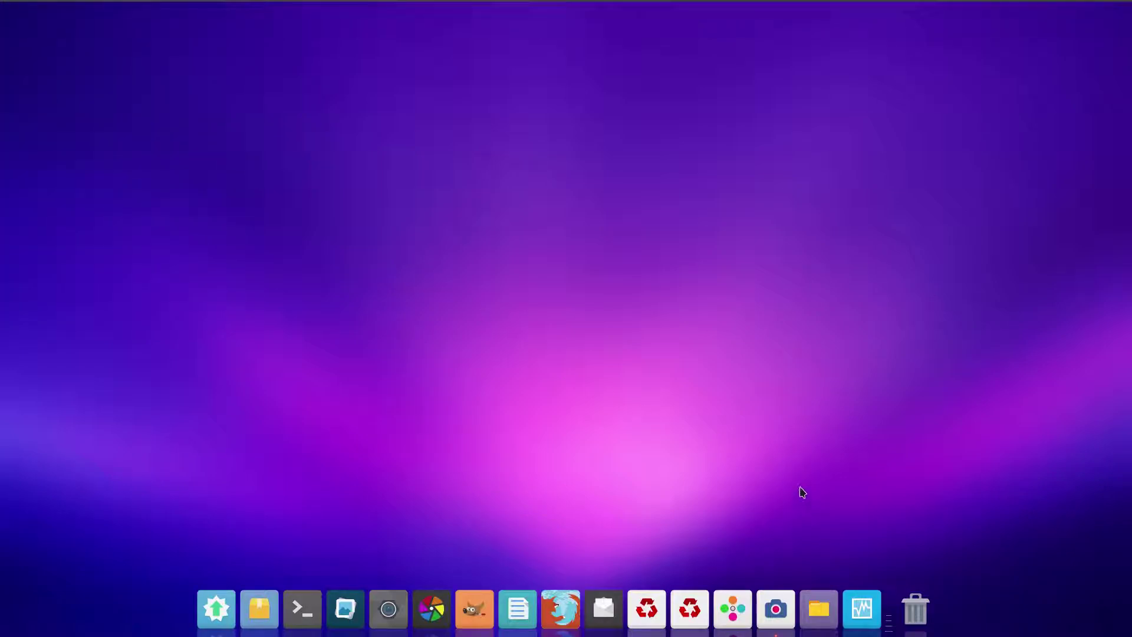
{"action": "left_click", "coordinate": [820, 588]}
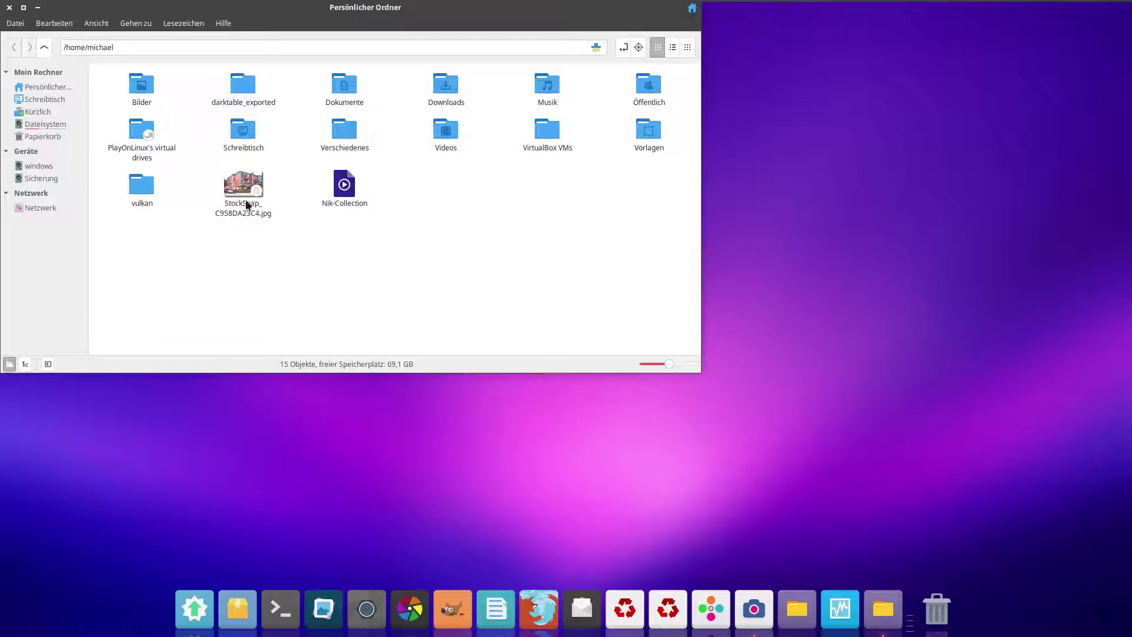
{"action": "left_click_drag", "start_coordinate": [401, 14], "coordinate": [679, 91]}
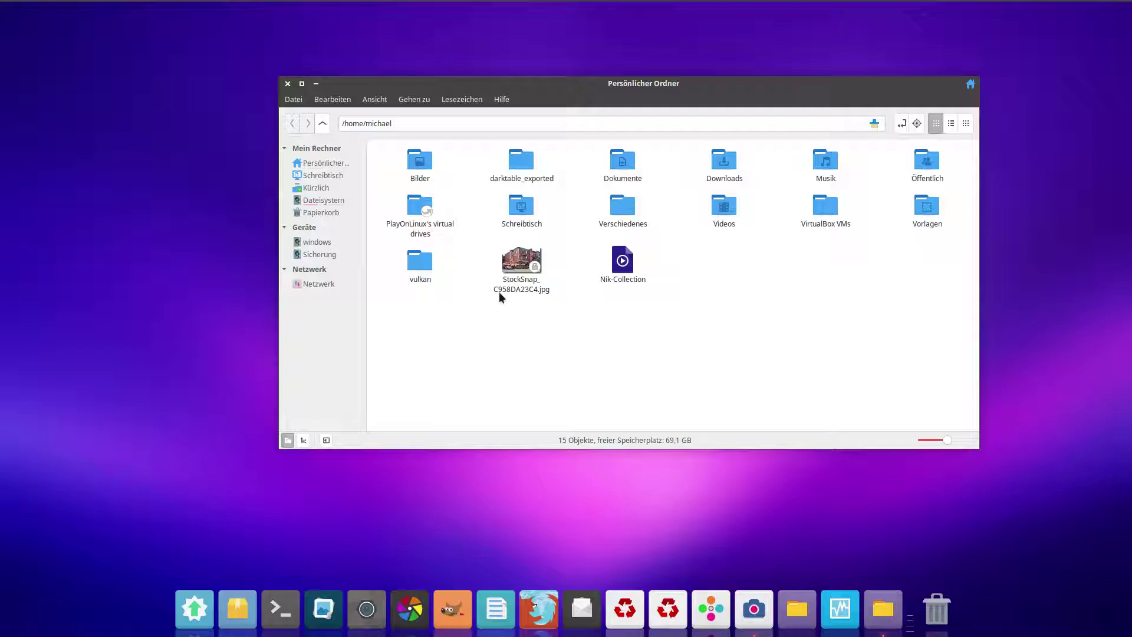
{"action": "left_click", "coordinate": [288, 83]}
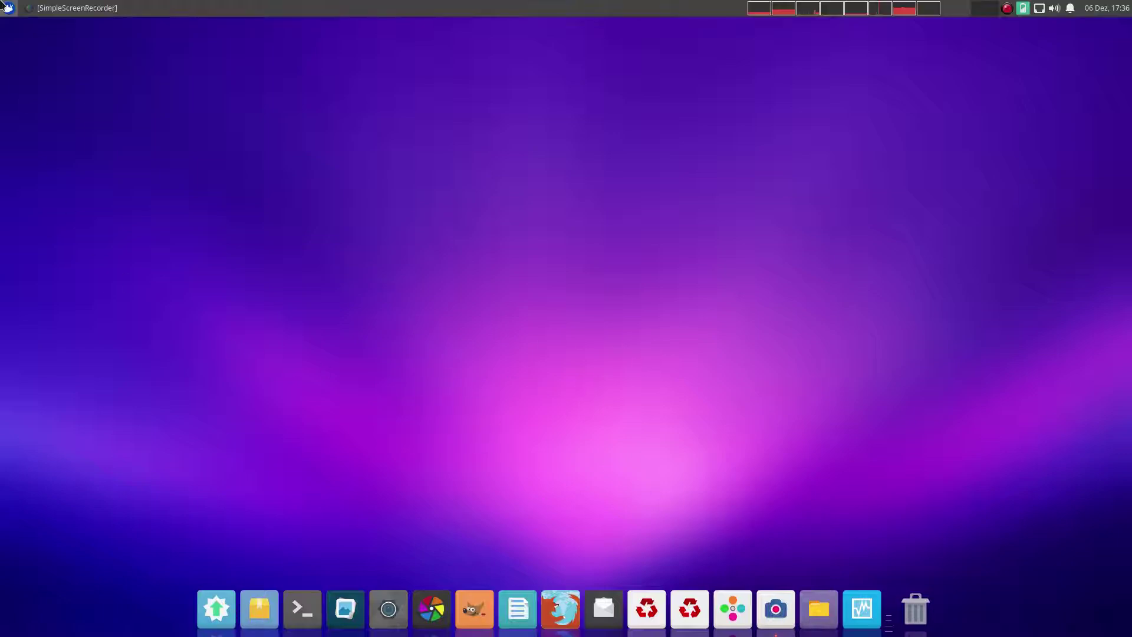
Start PlayOnLinux from the application menu and launch Color Efex Pro 4 from its program list.
{"action": "left_click", "coordinate": [7, 7]}
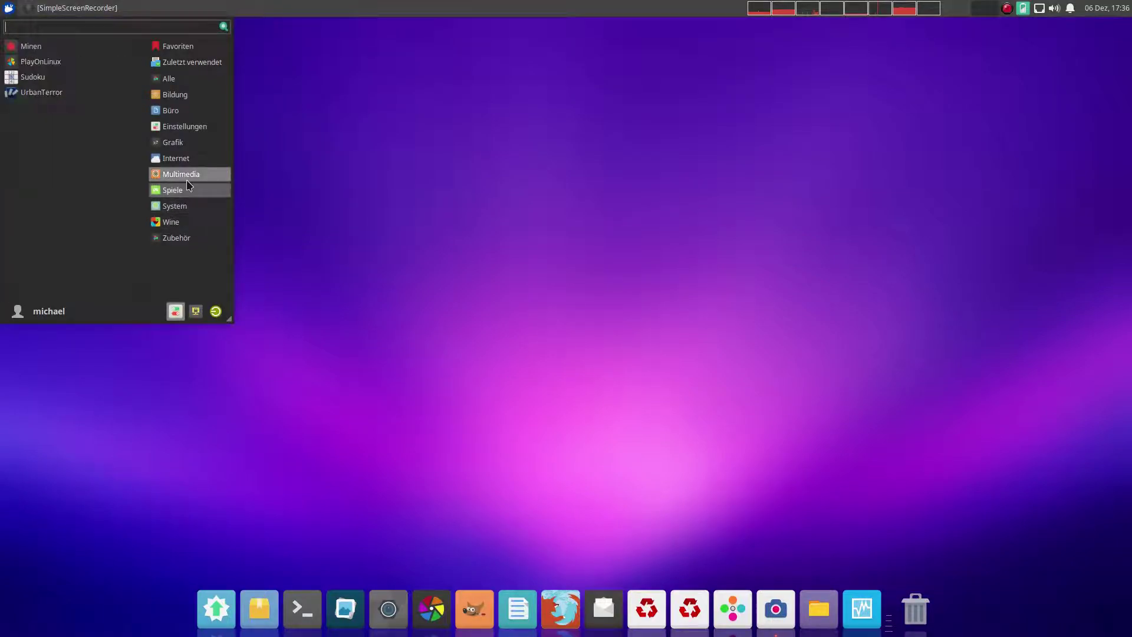
{"action": "left_click", "coordinate": [50, 62]}
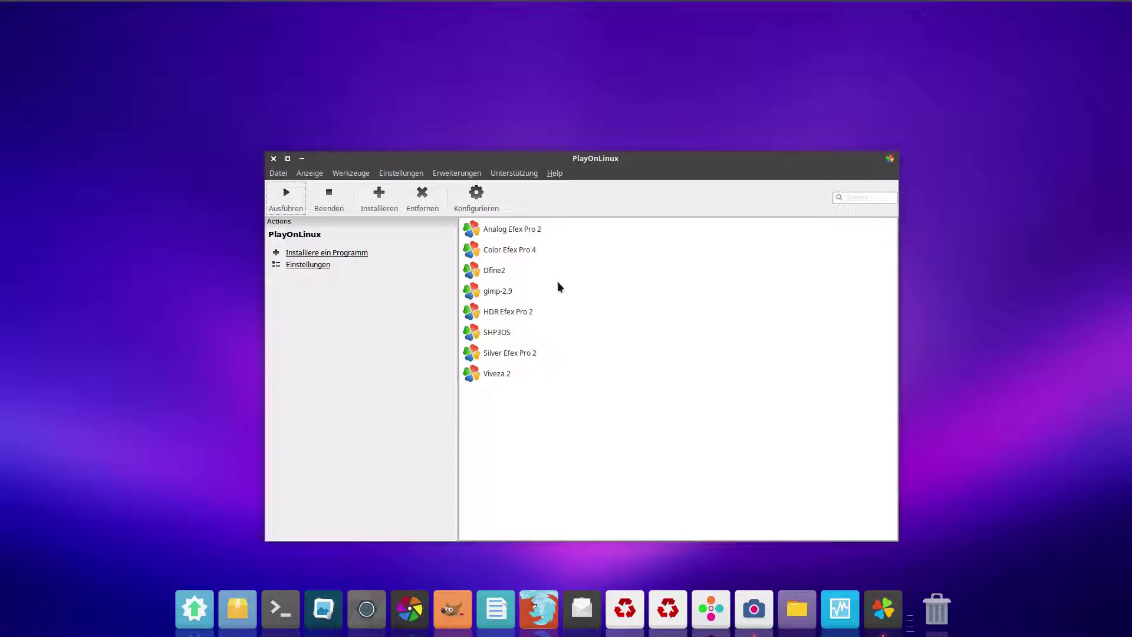
{"action": "left_click", "coordinate": [506, 255]}
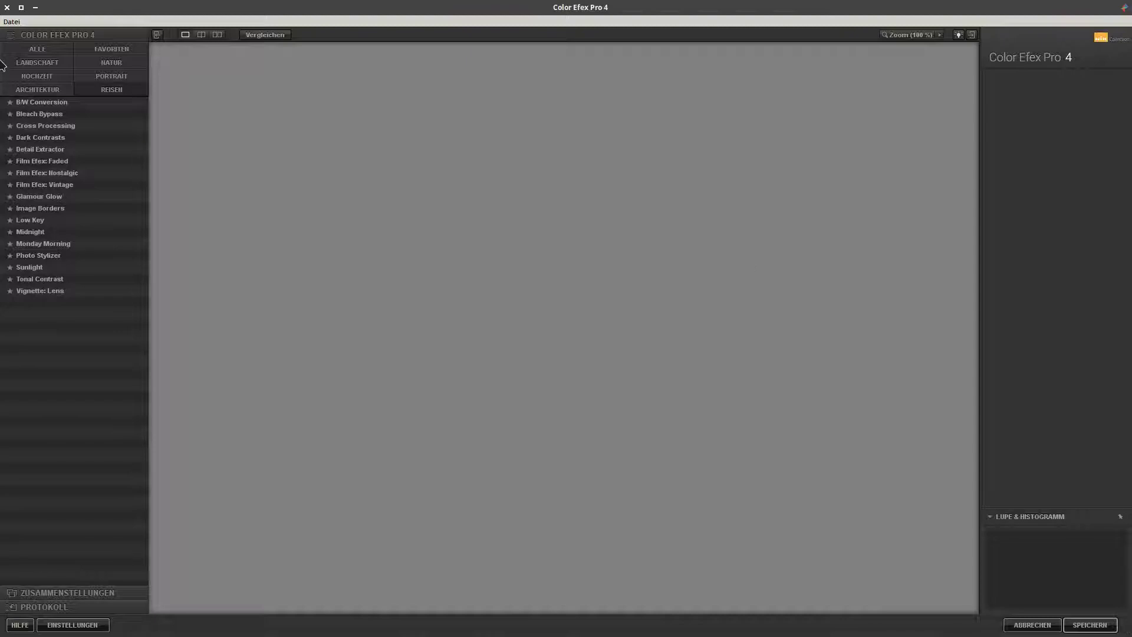
Load the StockSnap street photo JPG from the home folder via Datei > Bilder öffnen.
{"action": "left_click", "coordinate": [12, 22]}
{"action": "left_click", "coordinate": [19, 34]}
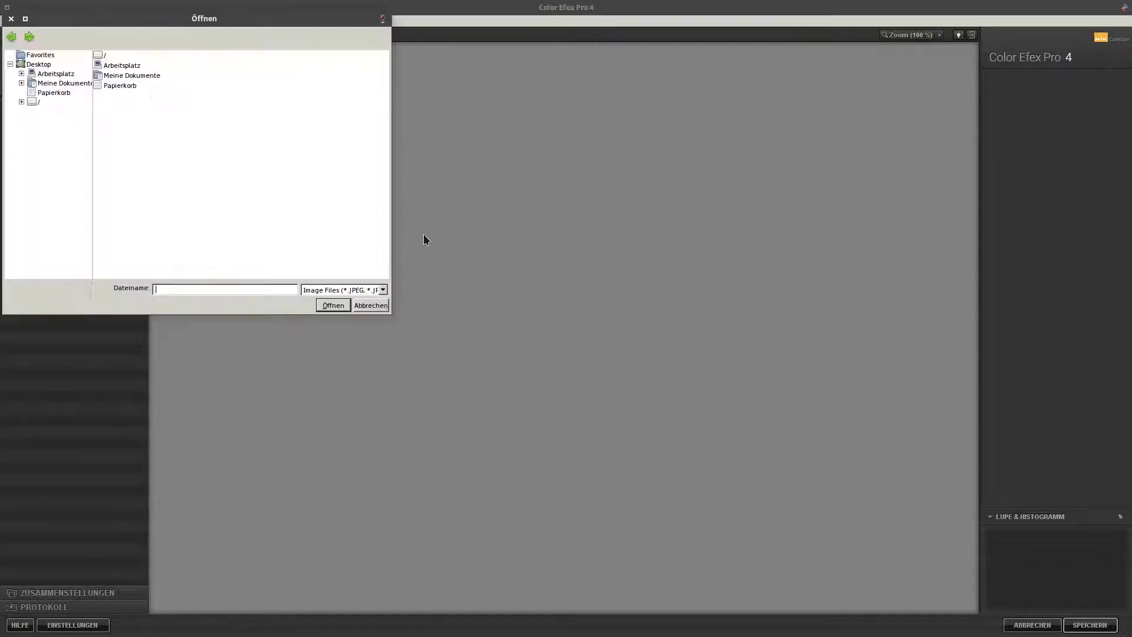
{"action": "double_click", "coordinate": [100, 55]}
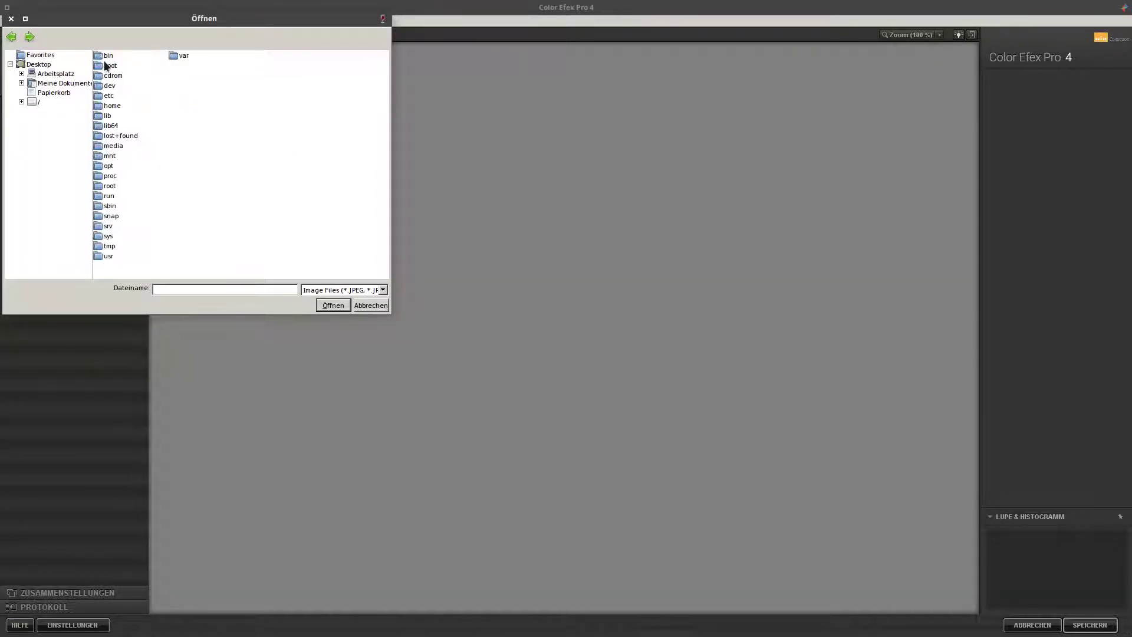
{"action": "double_click", "coordinate": [101, 106]}
{"action": "double_click", "coordinate": [104, 55]}
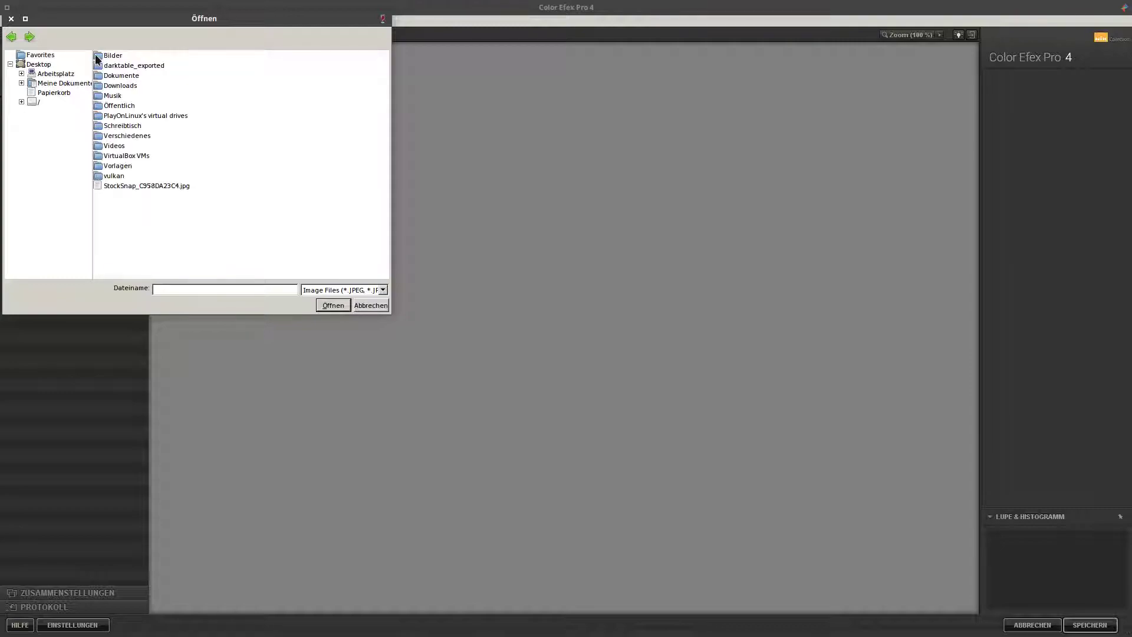
{"action": "left_click", "coordinate": [97, 186]}
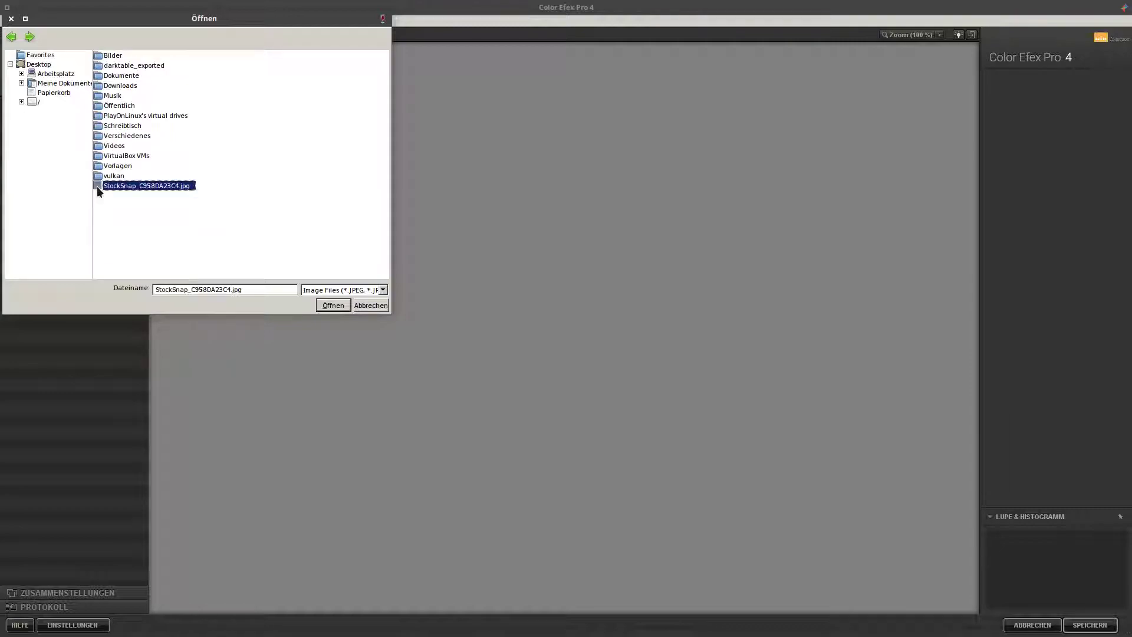
{"action": "left_click", "coordinate": [334, 308]}
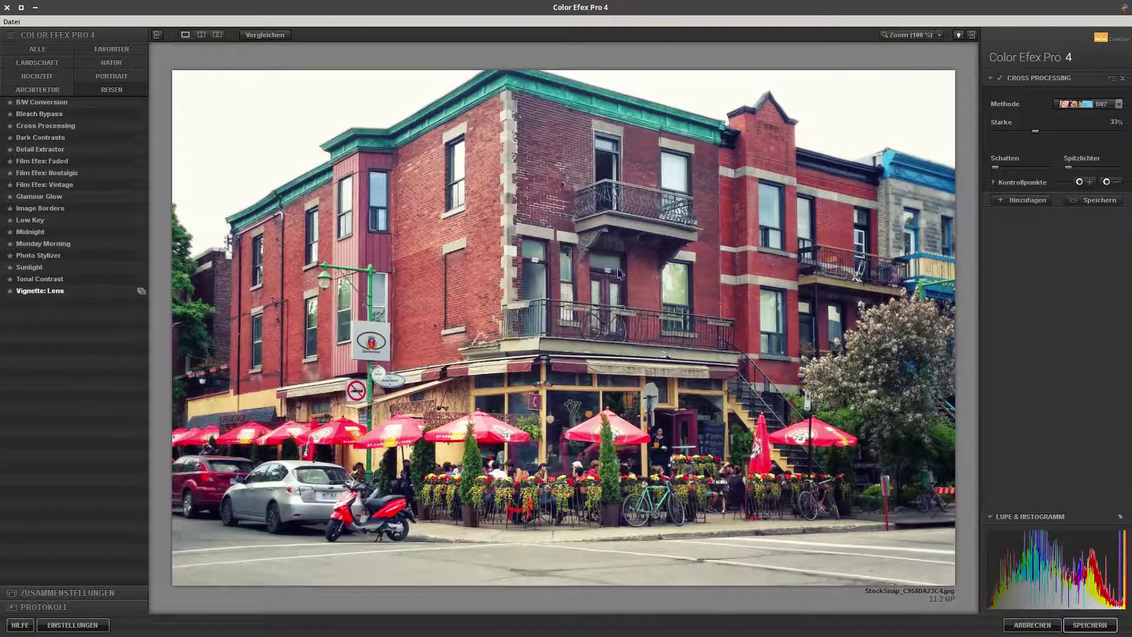
Try adding Vignette: Lens, then browse the Cross Processing preset thumbnails, including the C41-E6 and E6-C41 variants.
{"action": "left_click_drag", "start_coordinate": [619, 273], "coordinate": [1041, 291]}
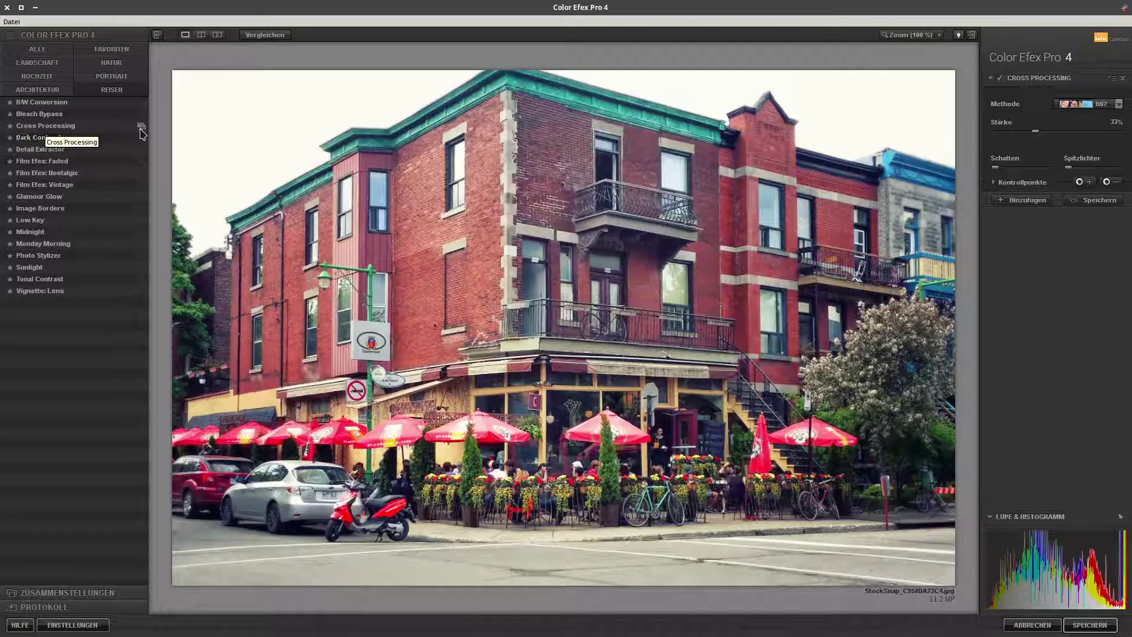
{"action": "left_click", "coordinate": [142, 127]}
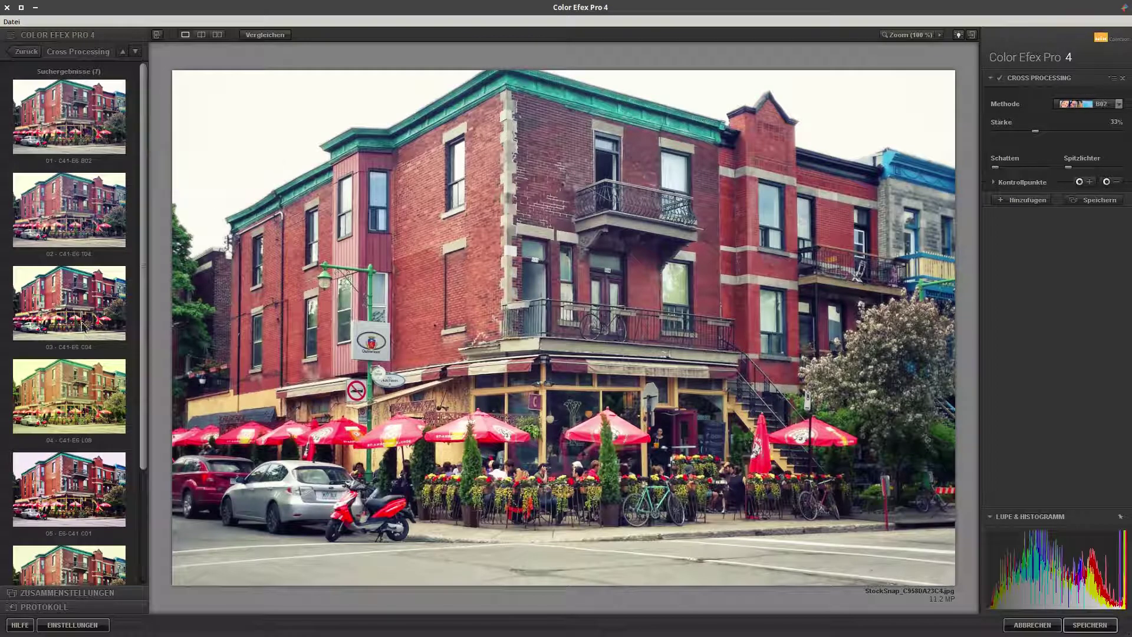
{"action": "scroll", "coordinate": [86, 327], "scroll_direction": "down", "scroll_amount": 2}
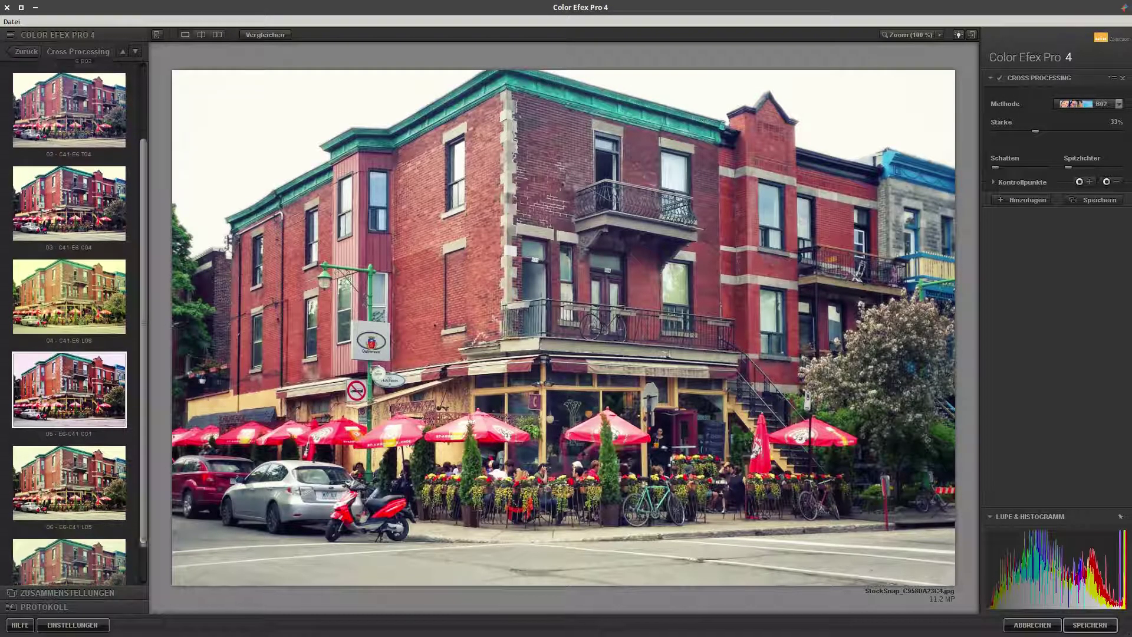
{"action": "scroll", "coordinate": [101, 368], "scroll_direction": "down", "scroll_amount": 1}
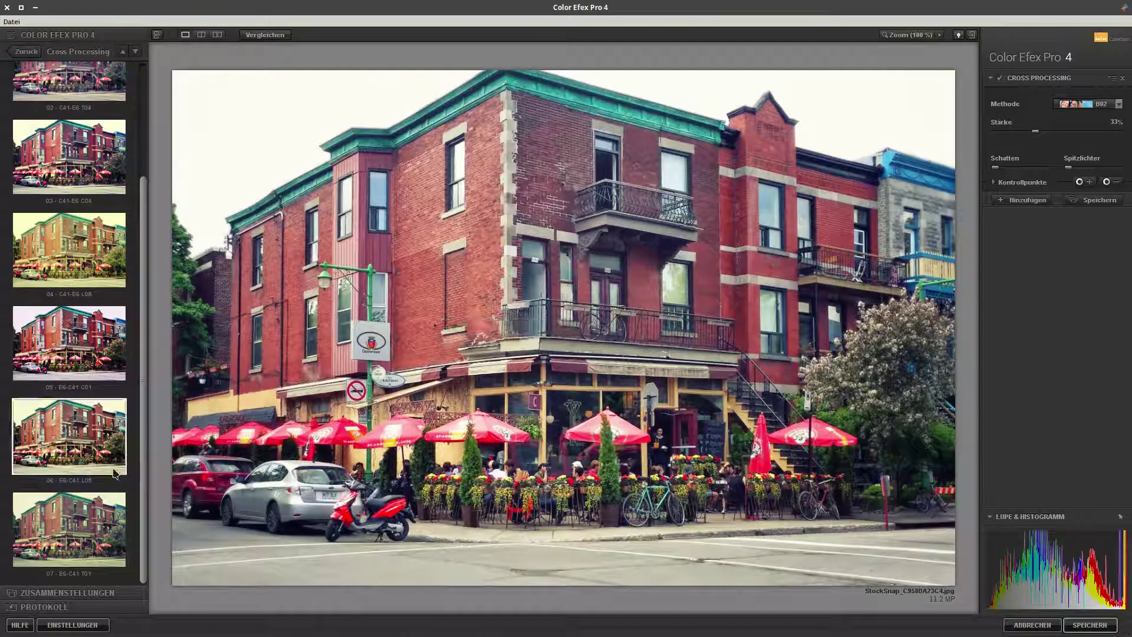
{"action": "scroll", "coordinate": [98, 326], "scroll_direction": "up", "scroll_amount": 1}
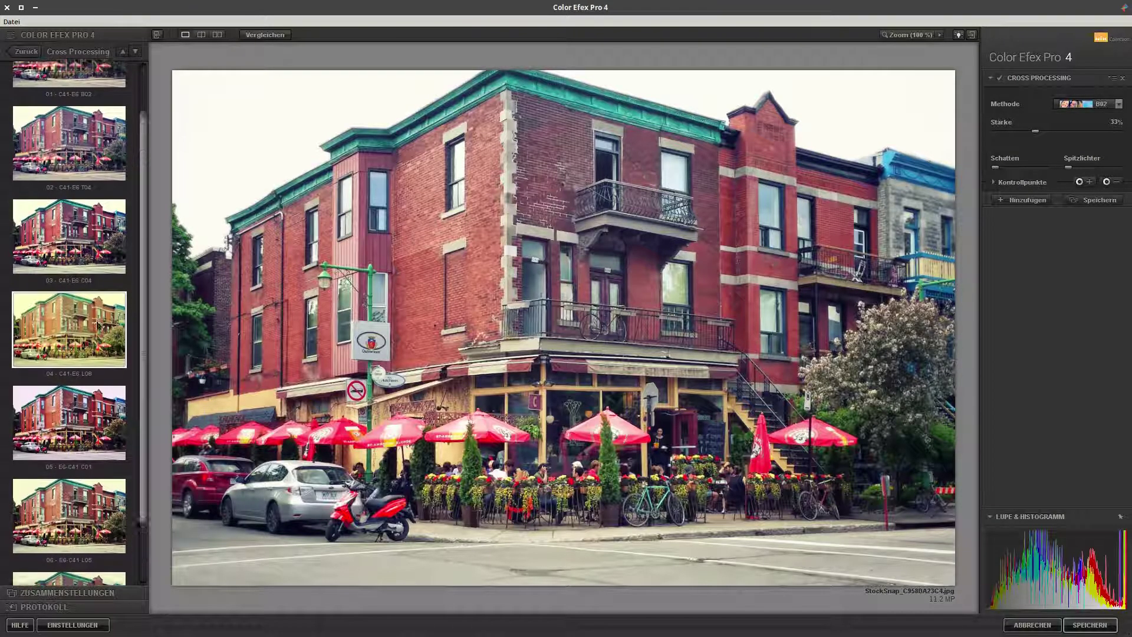
Apply the Special: Cross Processing recipe from Zusammenstellungen, confirming the warning and ticking Nicht mehr anzeigen.
{"action": "left_click", "coordinate": [71, 592]}
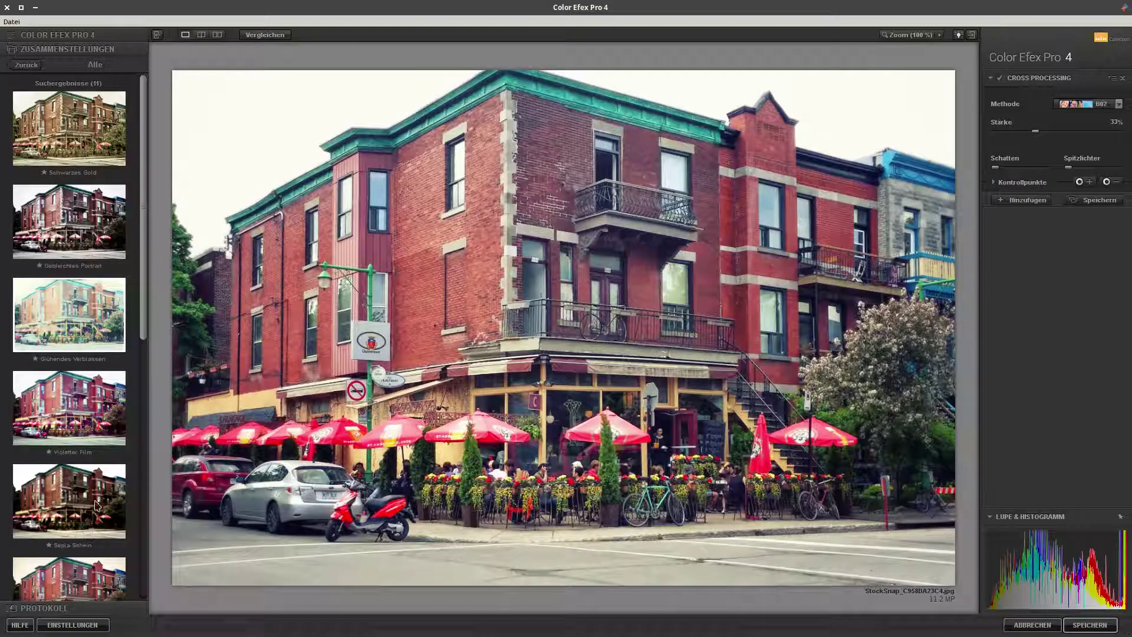
{"action": "scroll", "coordinate": [87, 494], "scroll_direction": "down", "scroll_amount": 3}
{"action": "scroll", "coordinate": [86, 494], "scroll_direction": "down", "scroll_amount": 5}
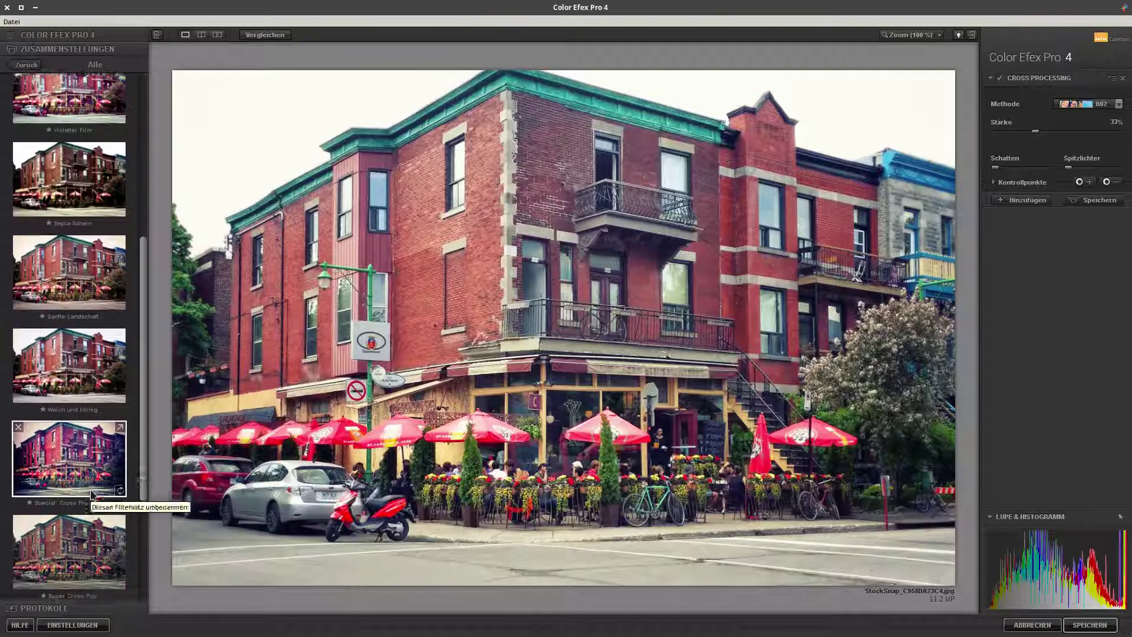
{"action": "left_click", "coordinate": [65, 421]}
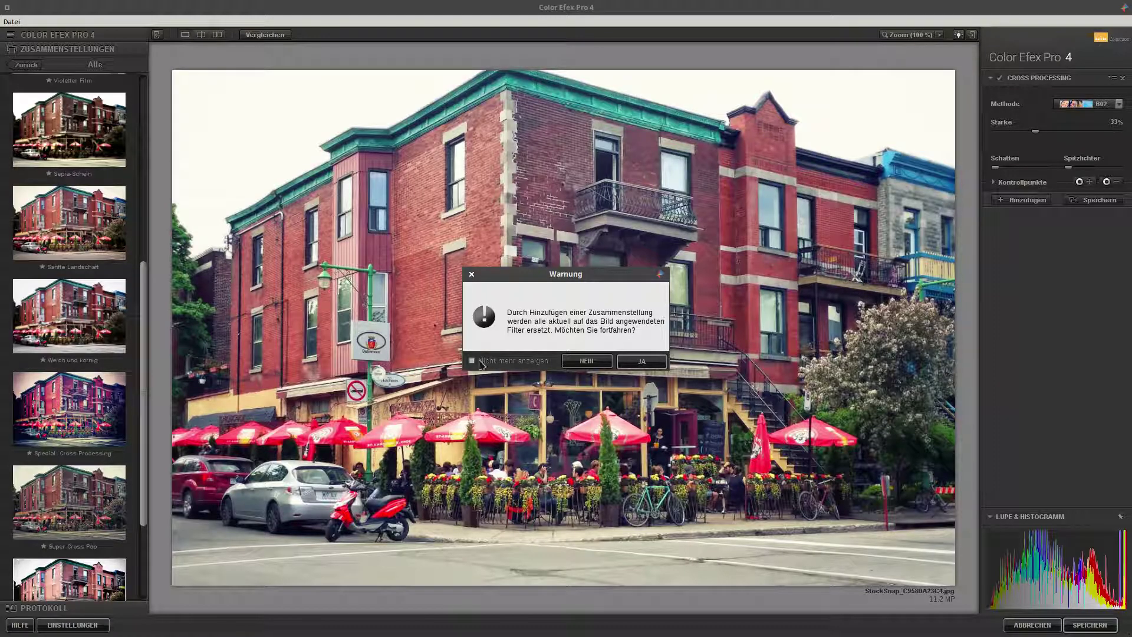
{"action": "left_click", "coordinate": [497, 364]}
{"action": "left_click", "coordinate": [641, 361]}
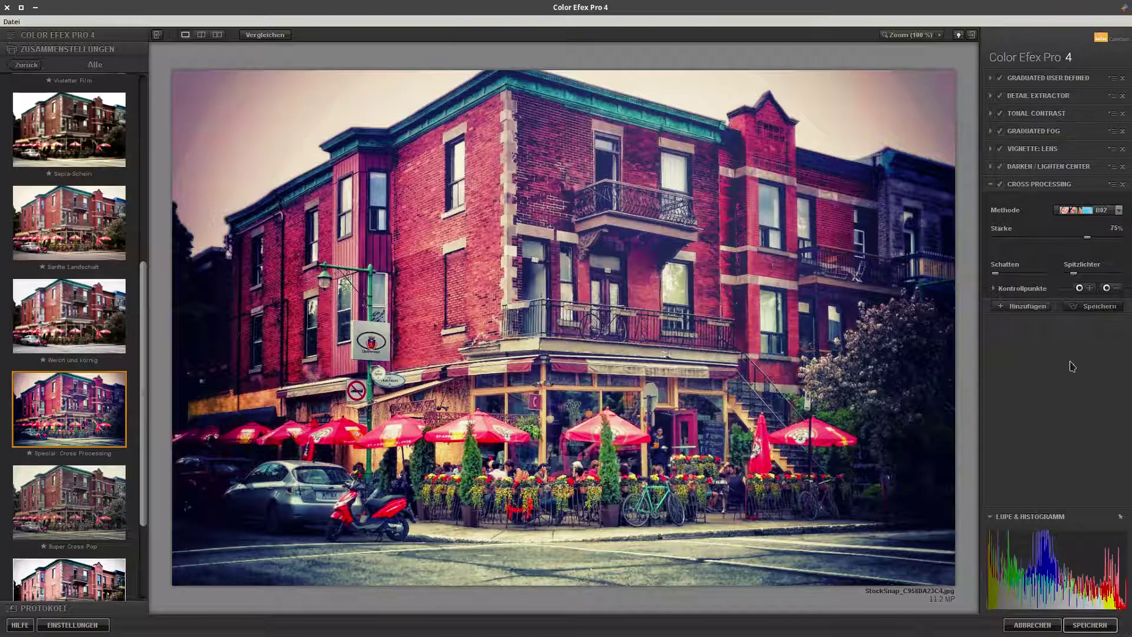
Expand Vignette: Lens and weaken its Stärke from -50% to -18%.
{"action": "left_click", "coordinate": [990, 149]}
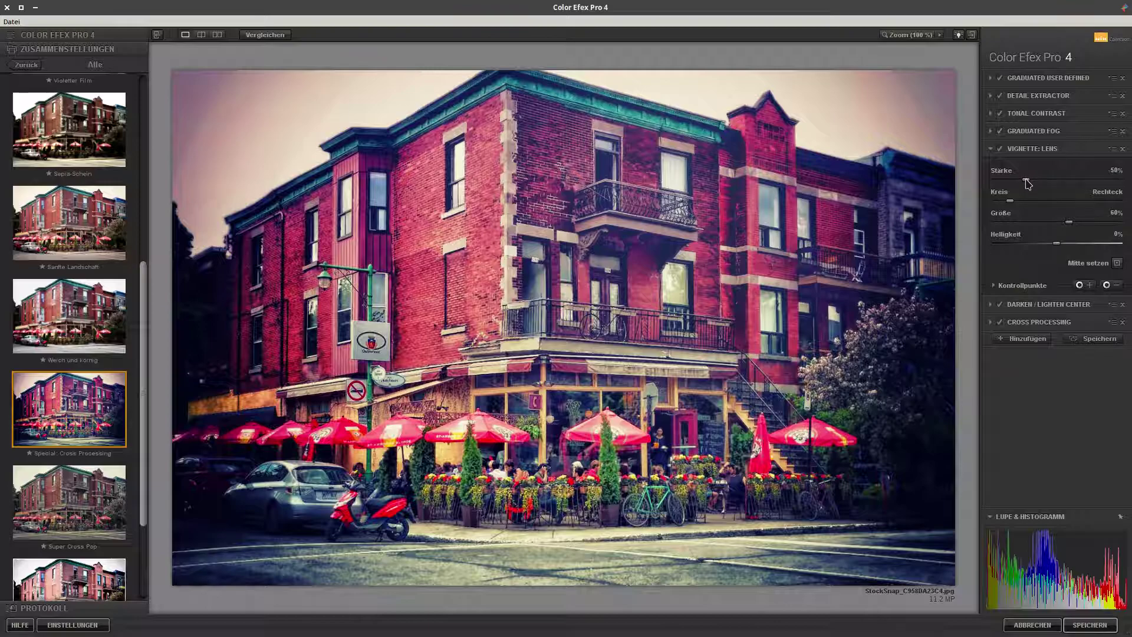
{"action": "left_click_drag", "start_coordinate": [1027, 180], "coordinate": [1042, 180]}
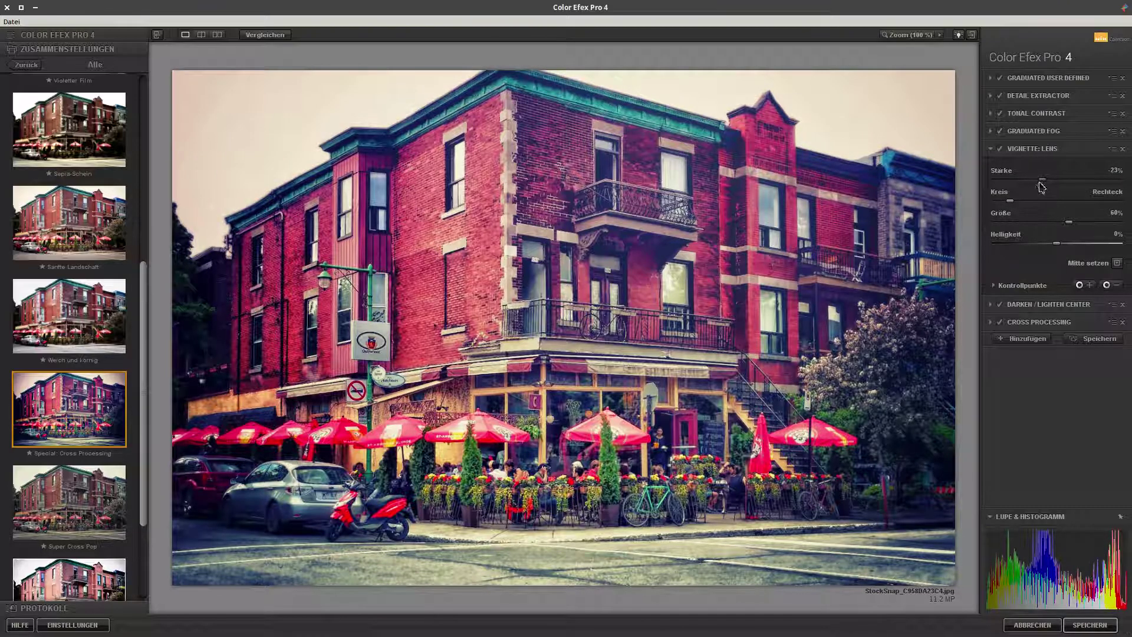
{"action": "left_click_drag", "start_coordinate": [1042, 180], "coordinate": [1046, 179]}
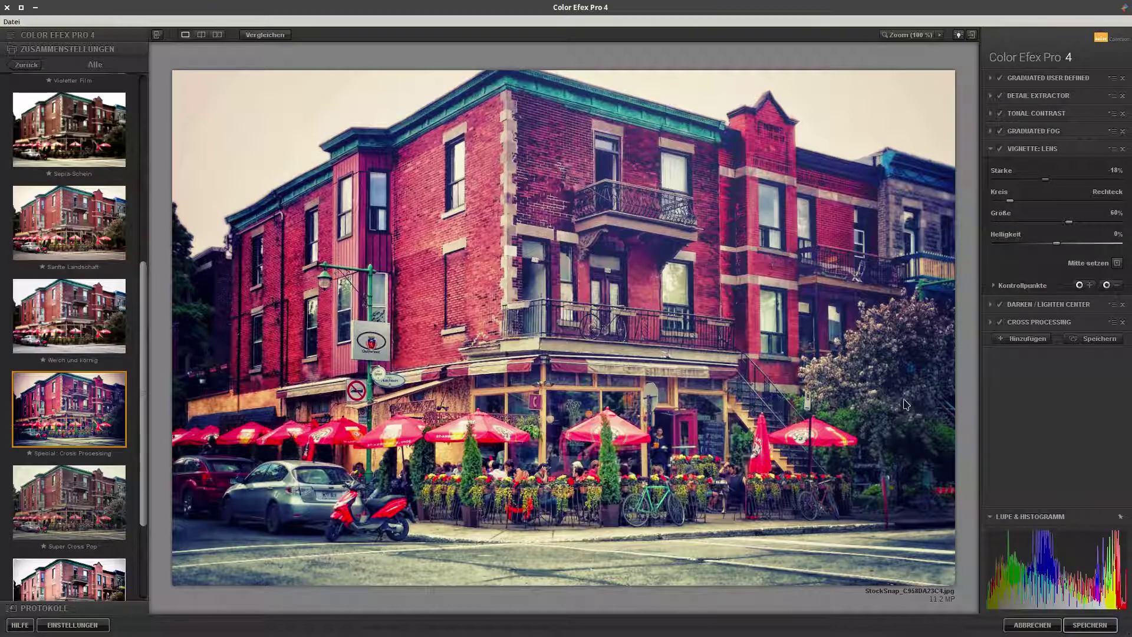
Turn on the split before/after preview and sweep the divider across the photo to compare.
{"action": "left_click", "coordinate": [202, 36]}
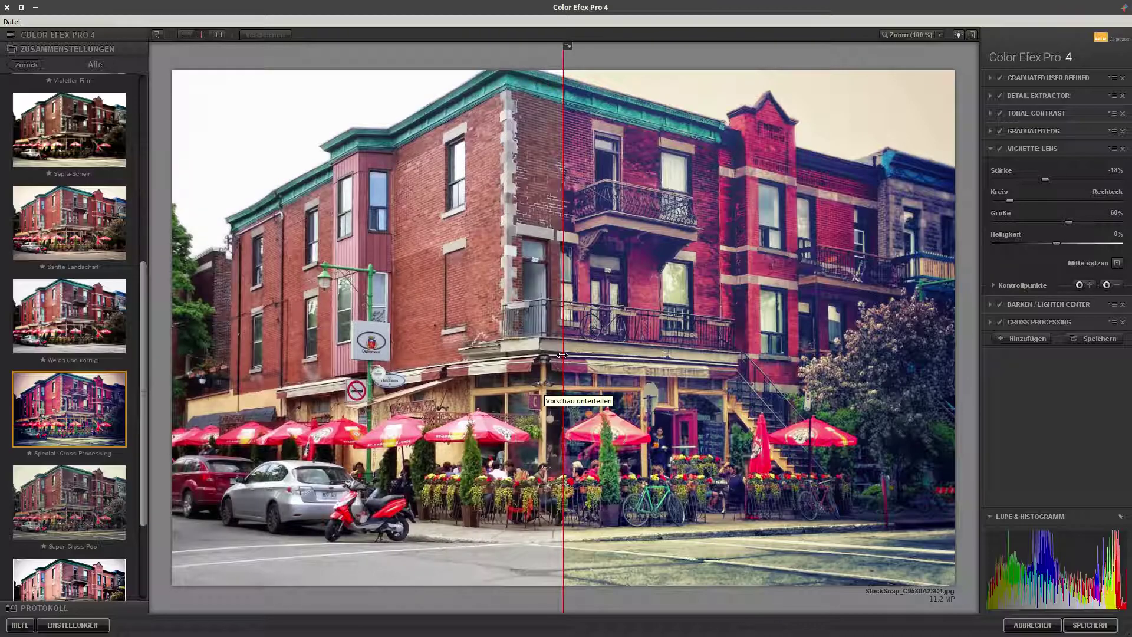
{"action": "left_click_drag", "start_coordinate": [562, 355], "coordinate": [965, 384]}
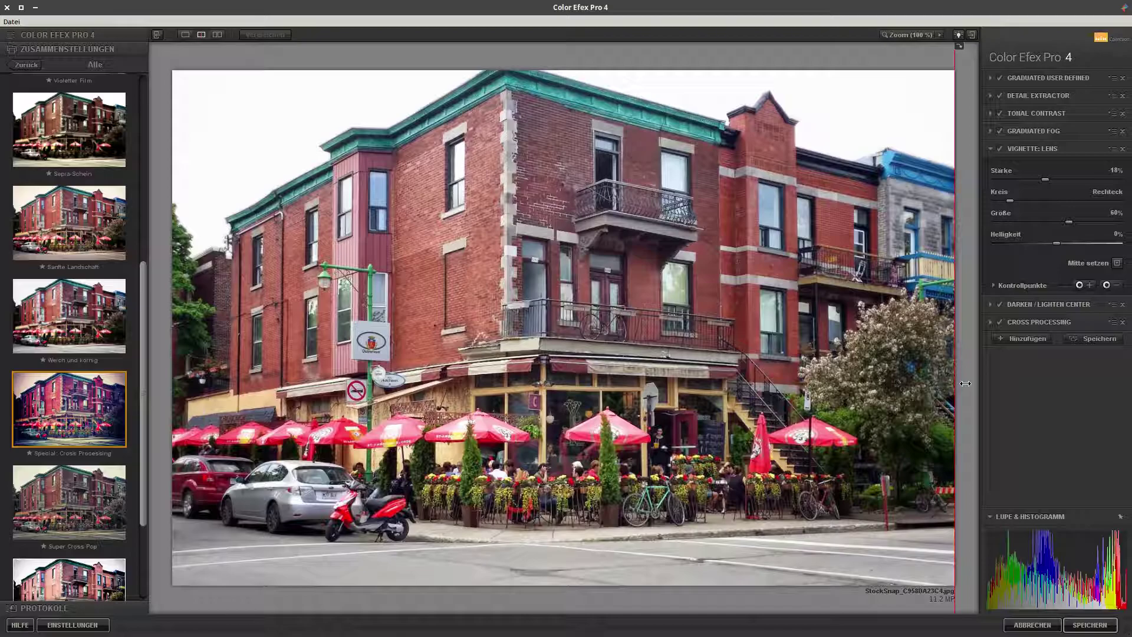
{"action": "mouse_move", "coordinate": [962, 389]}
{"action": "left_mouse_down"}
{"action": "mouse_move", "coordinate": [224, 382]}
{"action": "mouse_move", "coordinate": [542, 437]}
{"action": "mouse_move", "coordinate": [172, 439]}
{"action": "left_mouse_up"}
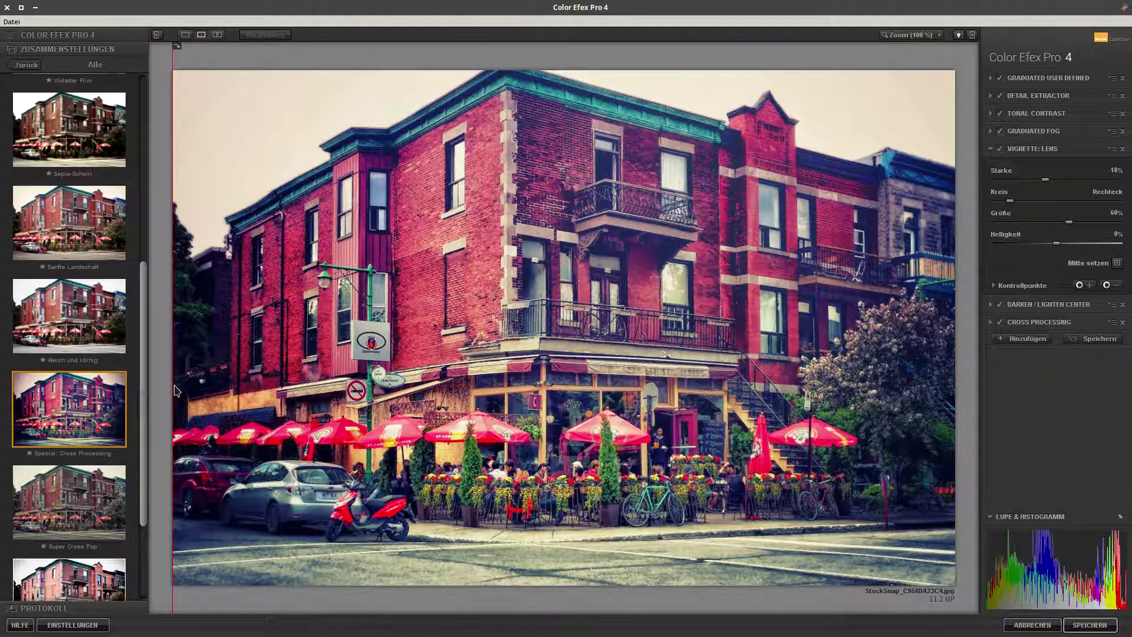
{"action": "mouse_move", "coordinate": [173, 381]}
{"action": "left_mouse_down"}
{"action": "mouse_move", "coordinate": [959, 457]}
{"action": "mouse_move", "coordinate": [172, 460]}
{"action": "left_mouse_up"}
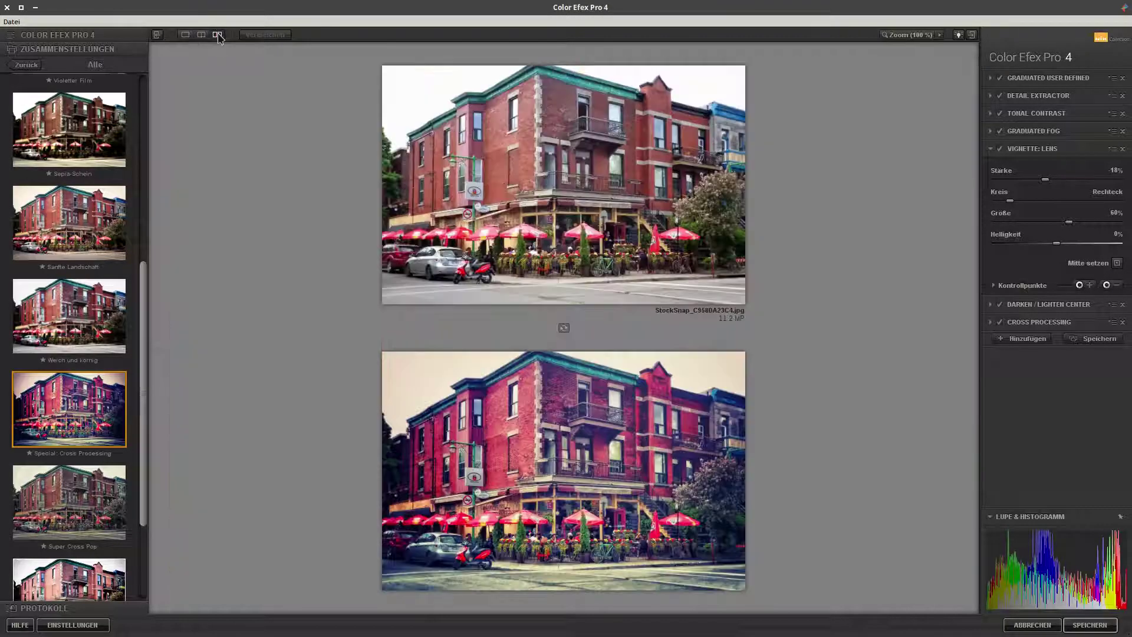
Try the stacked before/after view and hide the presets panel, then return to single view and the filter list.
{"action": "left_click", "coordinate": [218, 35]}
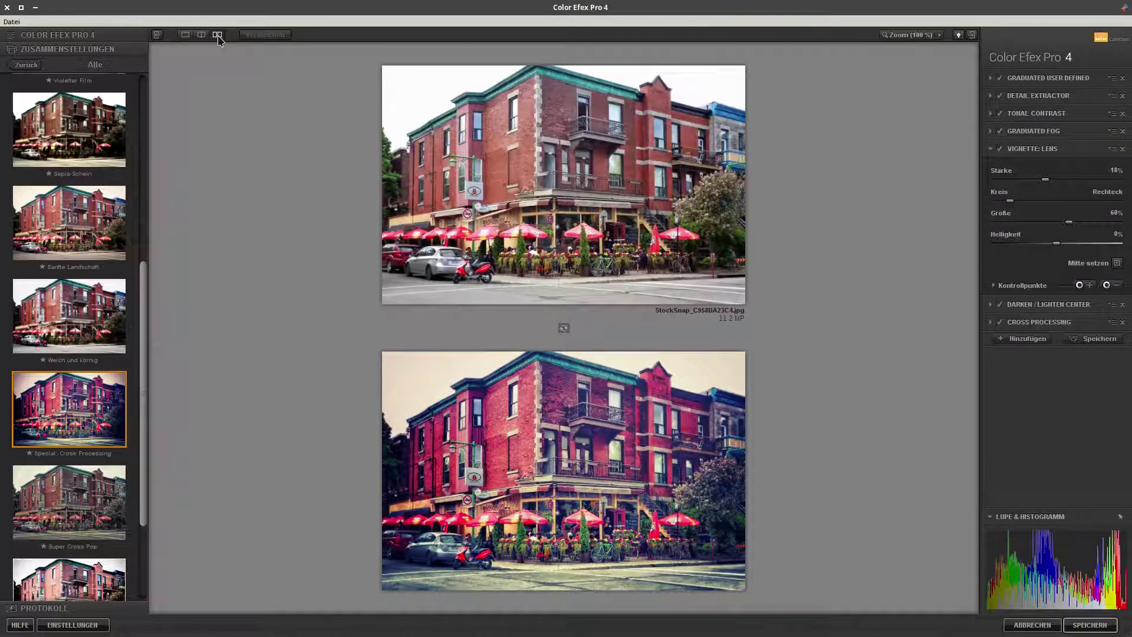
{"action": "left_click", "coordinate": [157, 36]}
{"action": "left_click", "coordinate": [38, 36]}
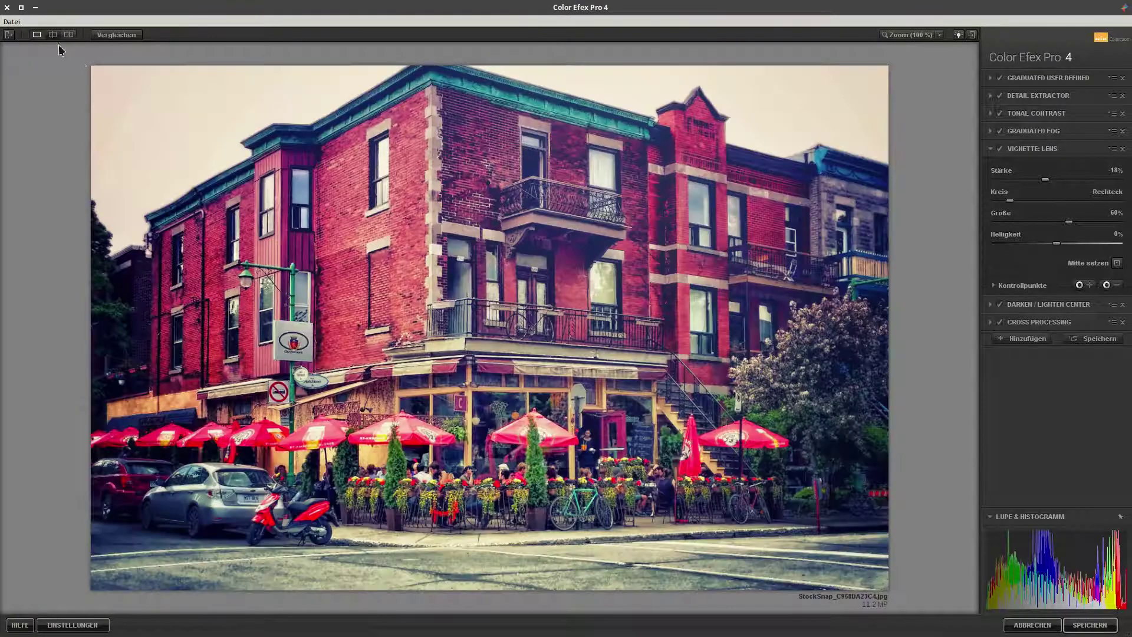
{"action": "left_click", "coordinate": [8, 35]}
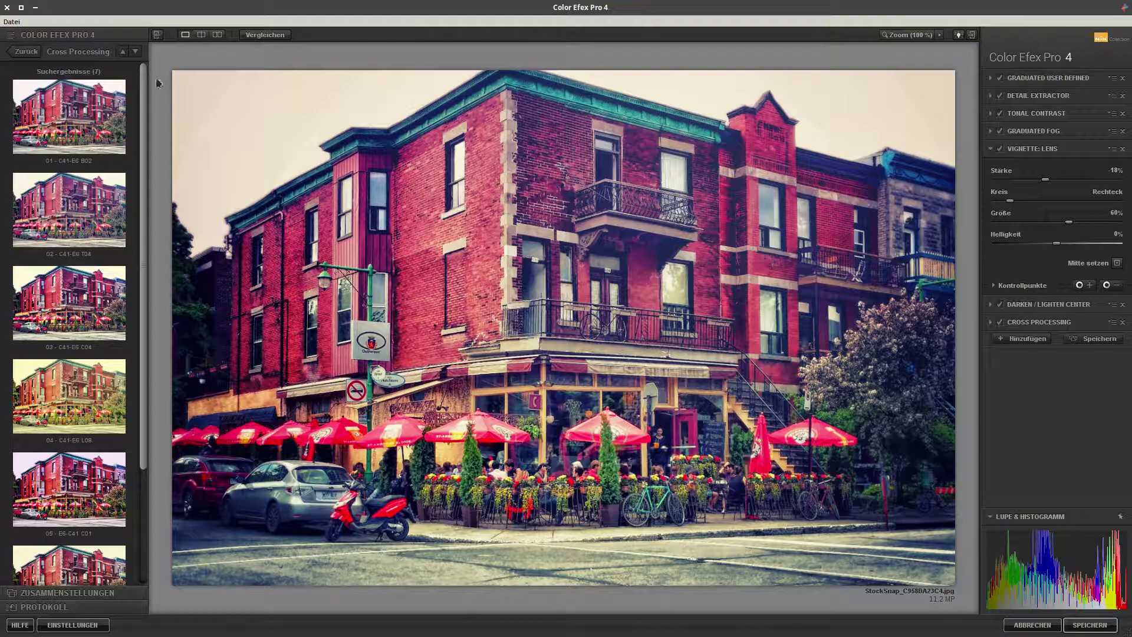
{"action": "left_click", "coordinate": [36, 52]}
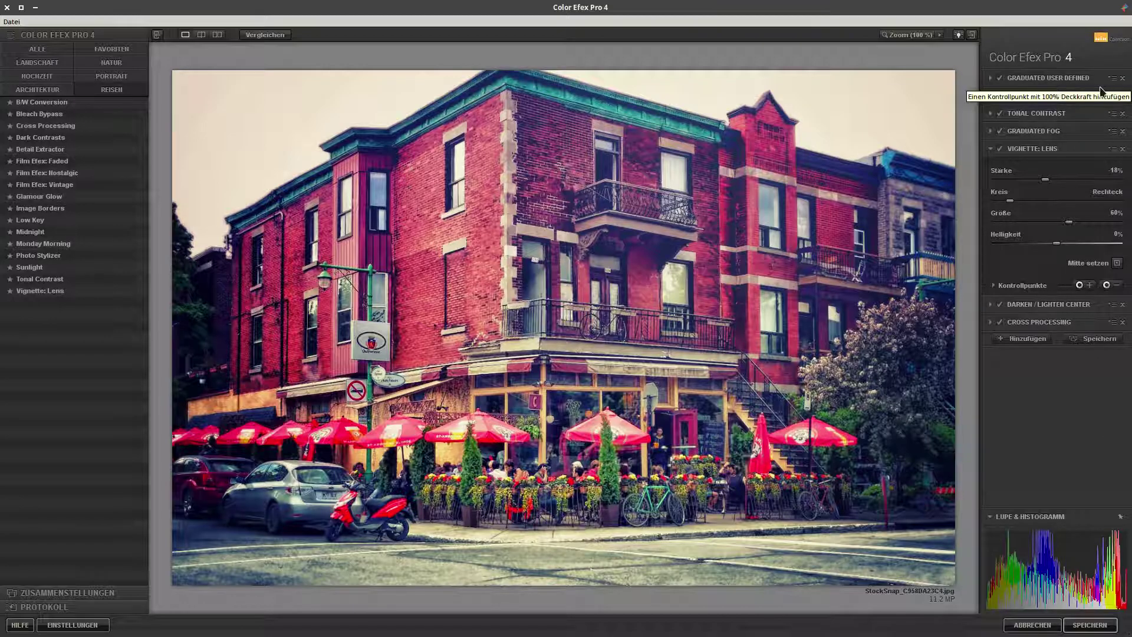
Expand Graduated User Defined and open its Farbe colour picker, then cancel leaving the colour unchanged.
{"action": "left_click", "coordinate": [992, 79]}
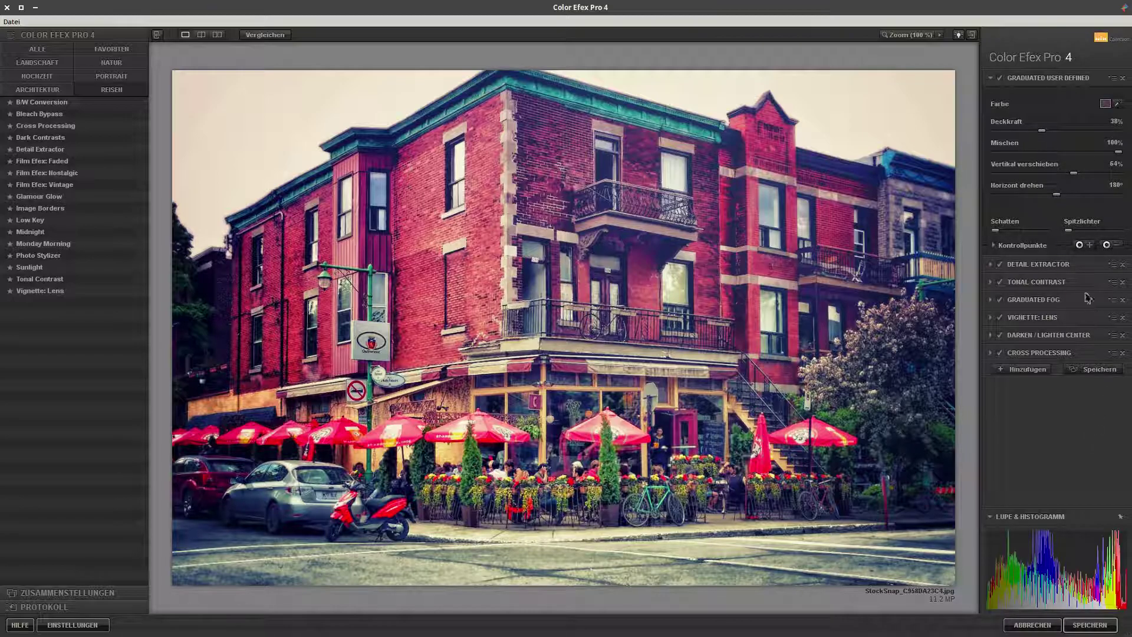
{"action": "left_click", "coordinate": [1107, 104]}
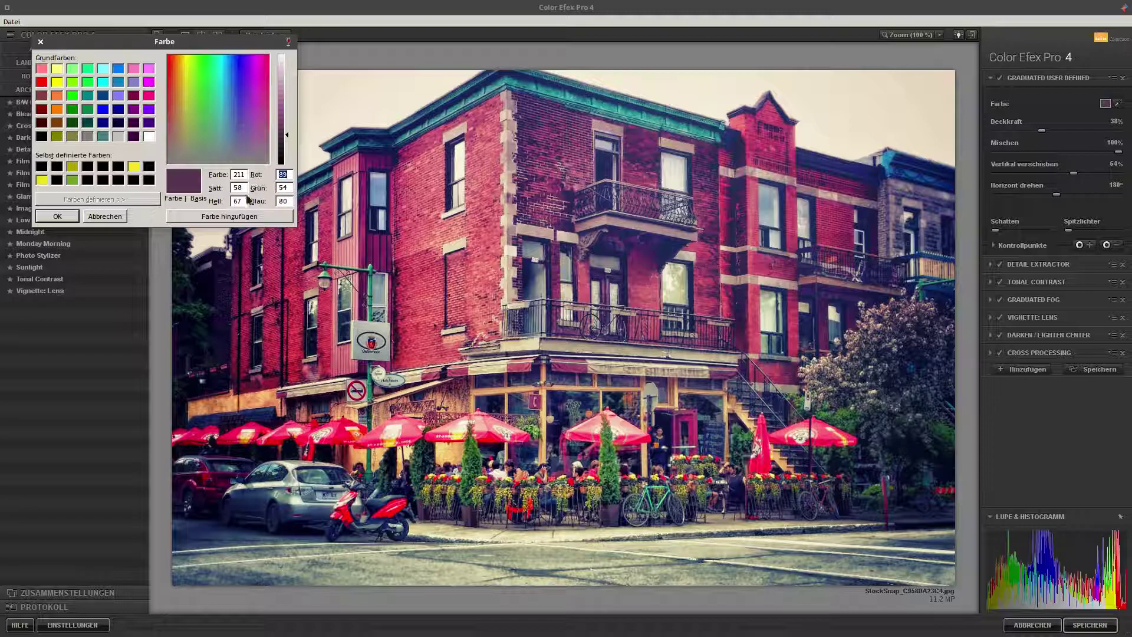
{"action": "left_click", "coordinate": [104, 216]}
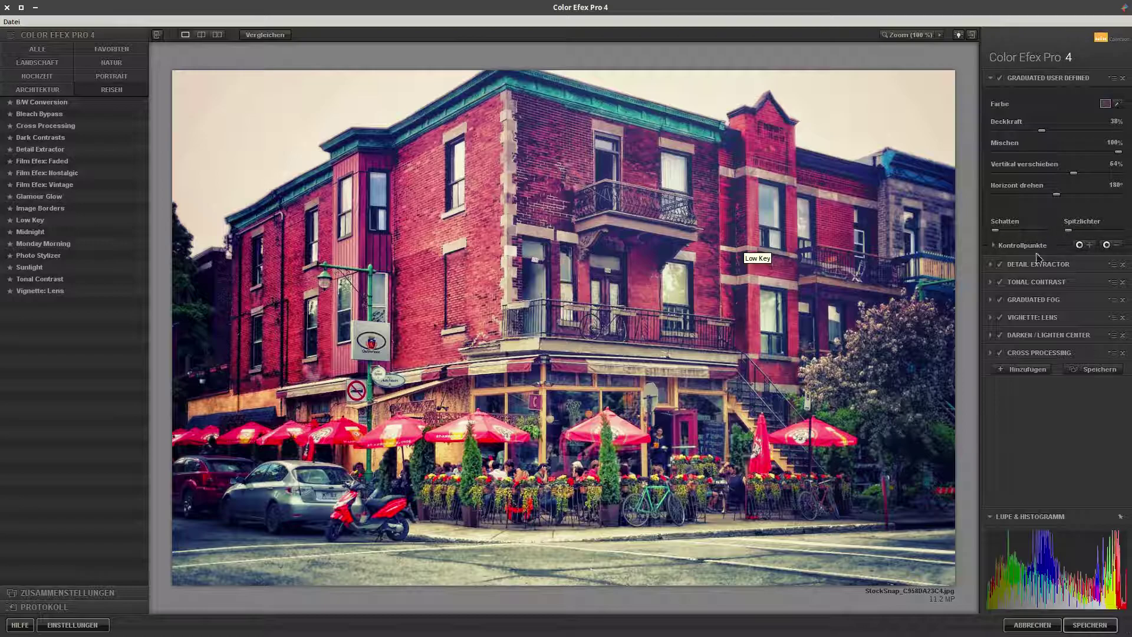
Review the Detail Extractor sliders, then expand Tonal Contrast (Spitzlichter 15%, Mitteltöne -29%, Schatten 49%).
{"action": "left_click", "coordinate": [993, 266]}
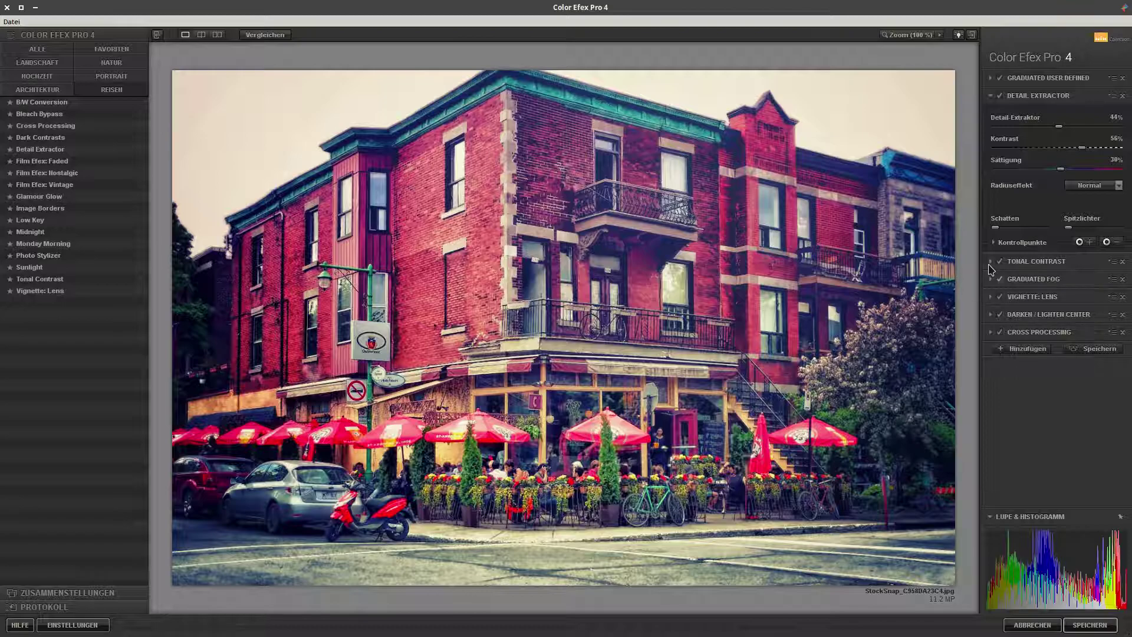
{"action": "left_click", "coordinate": [991, 262]}
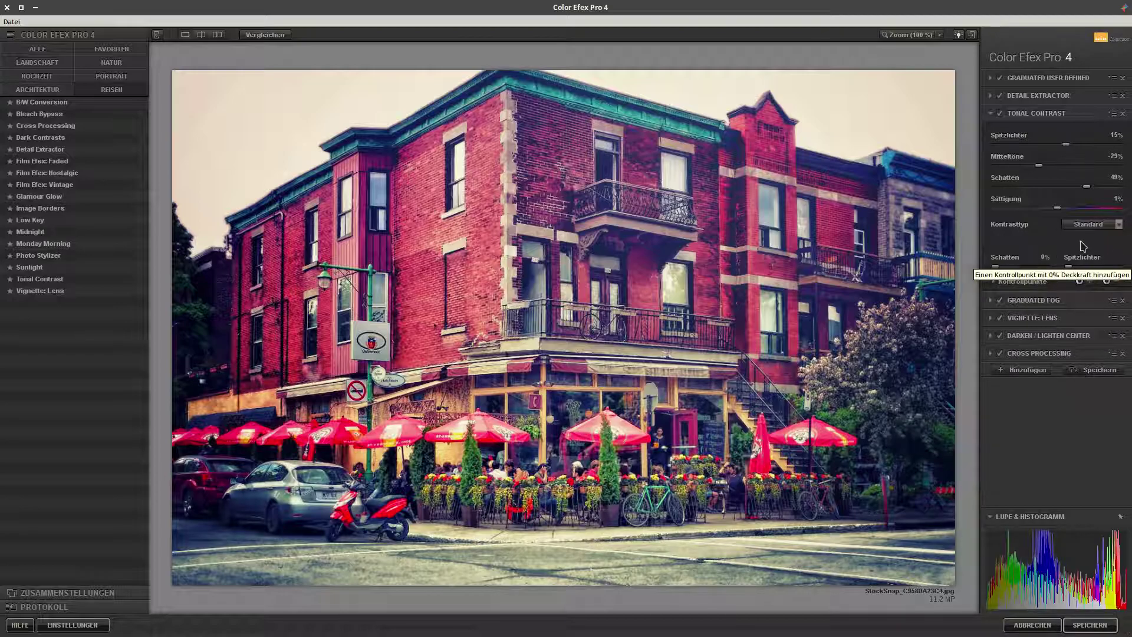
Expand Graduated Fog to show Deckkraft 37%, Mischen 67%, Vertikal verschieben 39%, Horizont drehen 205°.
{"action": "left_click", "coordinate": [990, 301]}
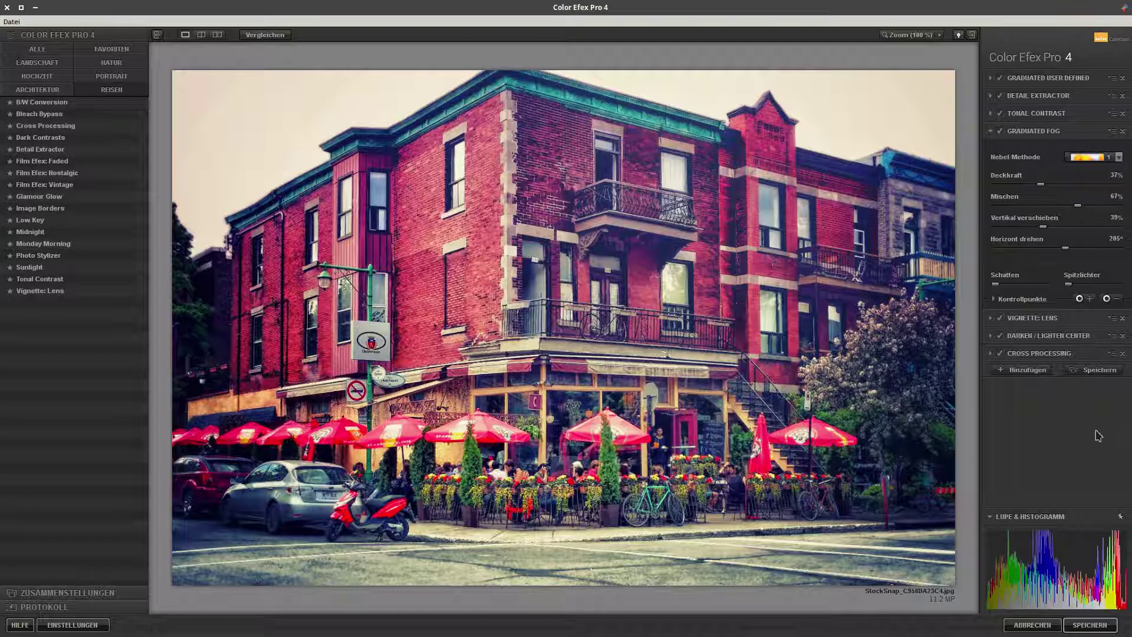
Expand Vignette: Lens to show Stärke -18%, Größe 60%, Helligkeit 0%.
{"action": "left_click", "coordinate": [990, 318]}
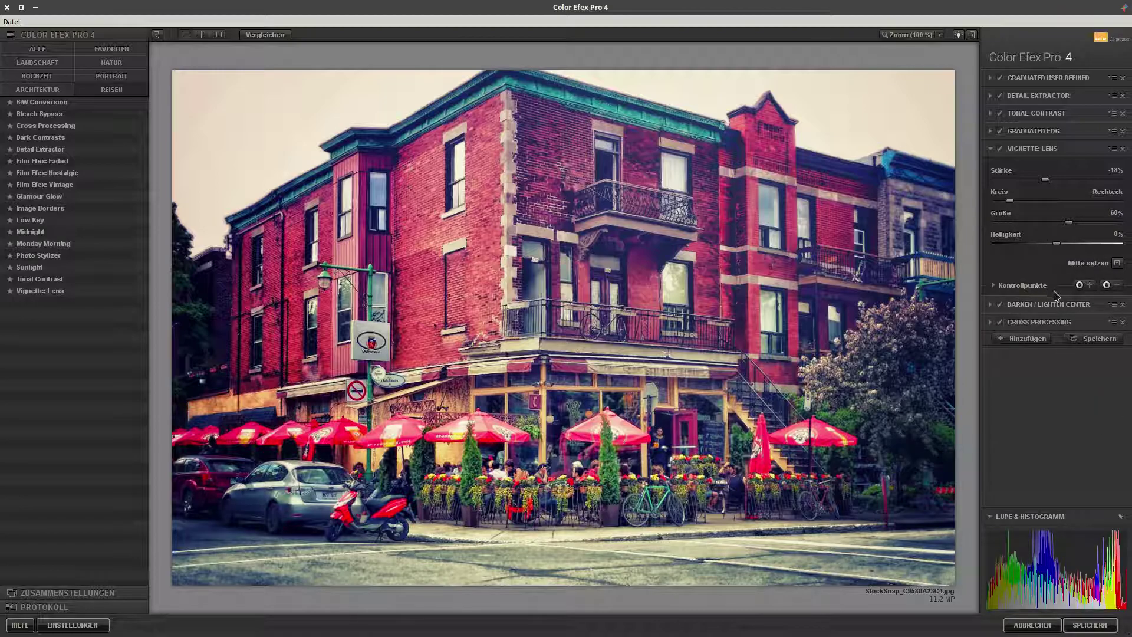
Start picking the vignette centre, then expand Darken / Lighten Center (Mitte 25%, Rand 50%, Größe 55%).
{"action": "left_click", "coordinate": [1117, 263]}
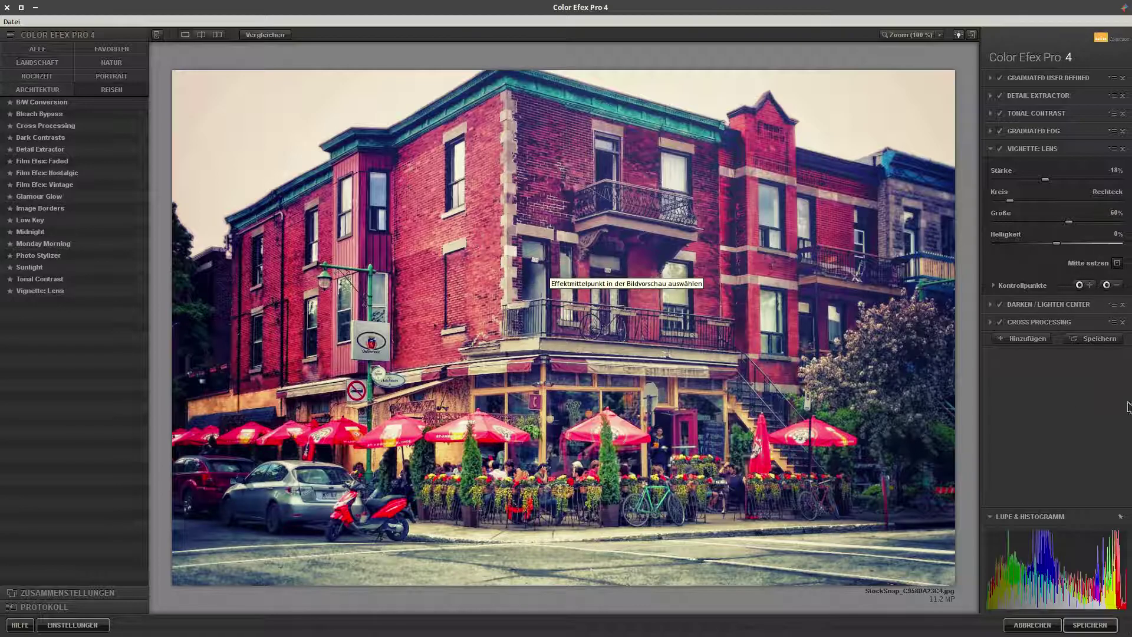
{"action": "left_click", "coordinate": [991, 305]}
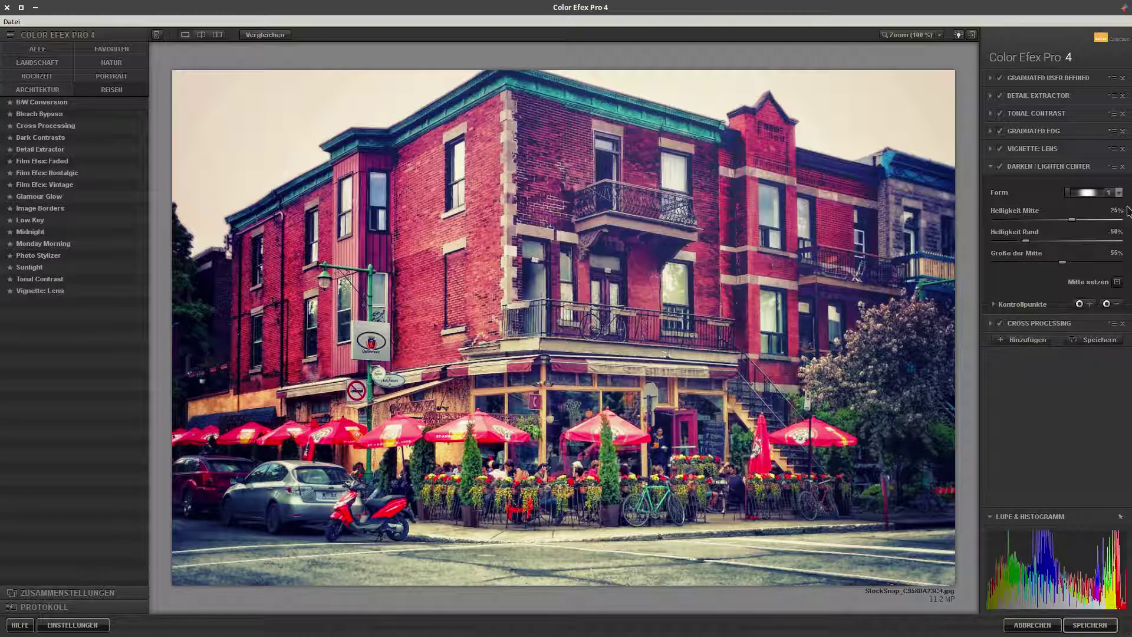
Expand Cross Processing to show Methode B02 at 75% Stärke.
{"action": "left_click", "coordinate": [993, 323]}
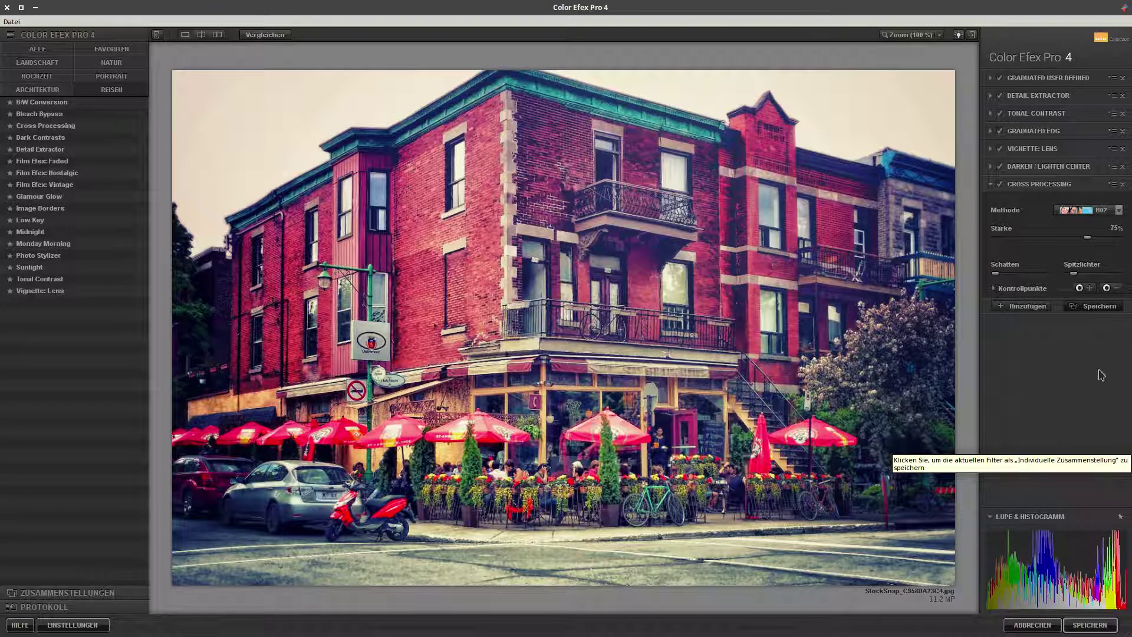
Turn on split before/after preview and sweep the divider to compare original and edited photo.
{"action": "left_click", "coordinate": [201, 36]}
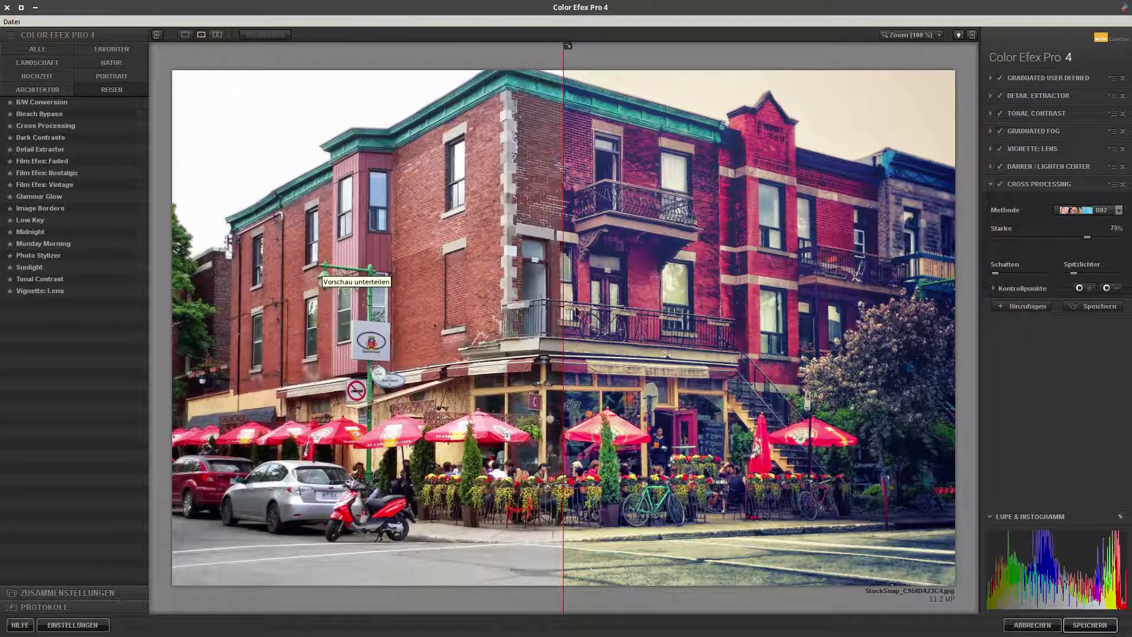
{"action": "mouse_move", "coordinate": [563, 306]}
{"action": "left_mouse_down"}
{"action": "mouse_move", "coordinate": [145, 281]}
{"action": "mouse_move", "coordinate": [769, 375]}
{"action": "mouse_move", "coordinate": [166, 359]}
{"action": "left_mouse_up"}
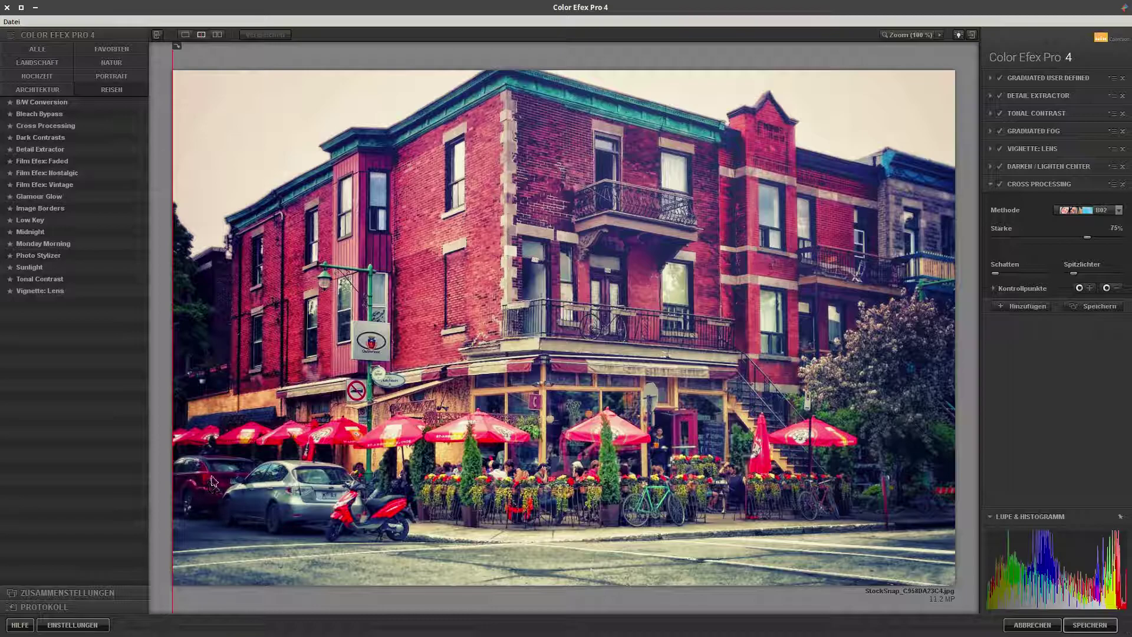
{"action": "mouse_move", "coordinate": [171, 478]}
{"action": "left_mouse_down"}
{"action": "mouse_move", "coordinate": [882, 512]}
{"action": "mouse_move", "coordinate": [173, 517]}
{"action": "left_mouse_up"}
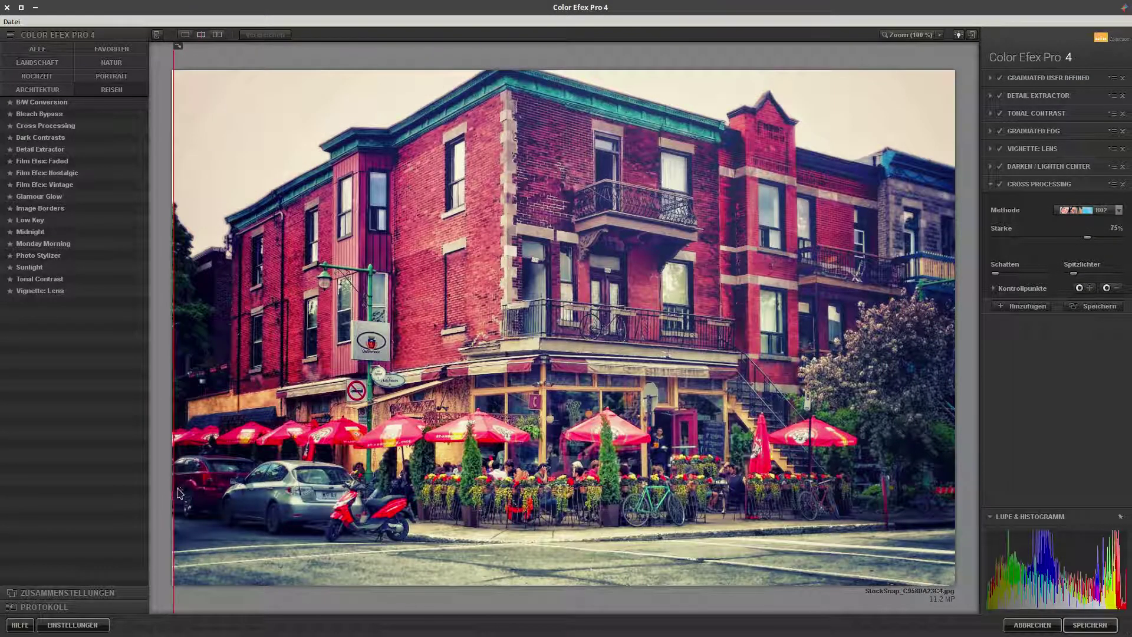
{"action": "left_click_drag", "start_coordinate": [176, 493], "coordinate": [519, 501]}
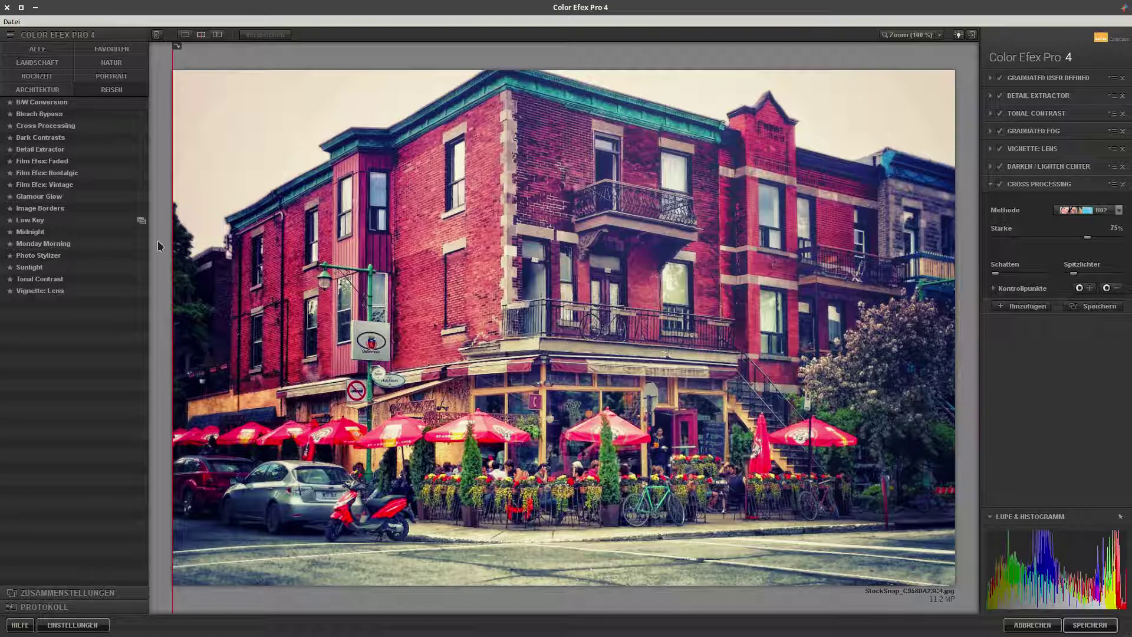
{"action": "mouse_move", "coordinate": [174, 260]}
{"action": "left_mouse_down"}
{"action": "mouse_move", "coordinate": [779, 306]}
{"action": "mouse_move", "coordinate": [589, 317]}
{"action": "mouse_move", "coordinate": [958, 320]}
{"action": "mouse_move", "coordinate": [174, 324]}
{"action": "left_mouse_up"}
Hide the filter list and drag the divider across the enlarged before/after preview.
{"action": "left_click", "coordinate": [157, 35]}
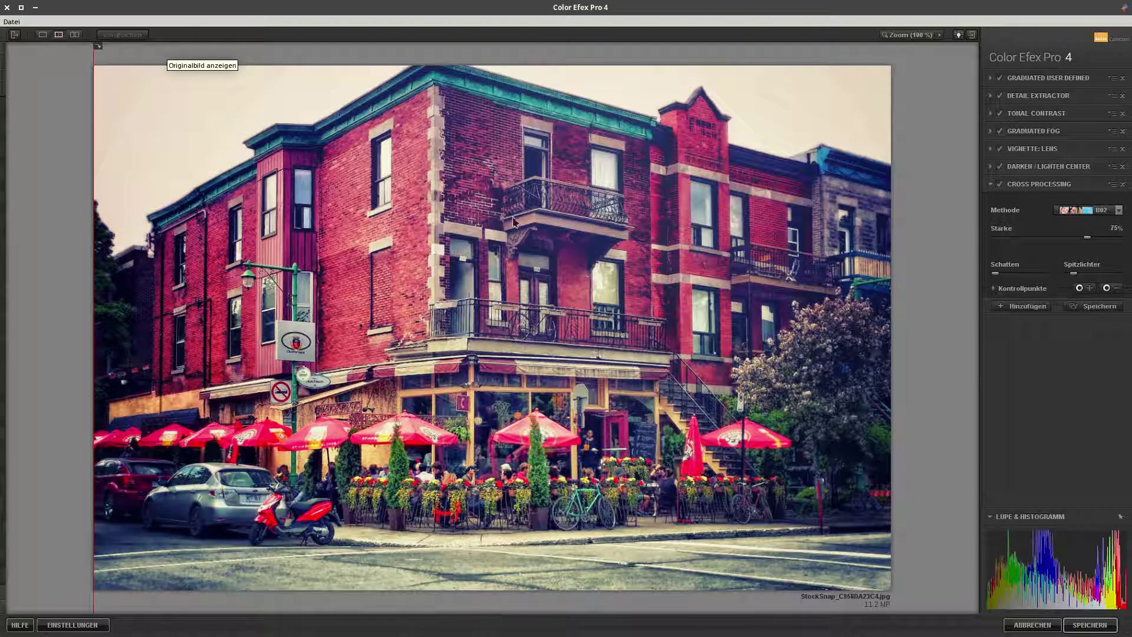
{"action": "mouse_move", "coordinate": [93, 89]}
{"action": "left_mouse_down"}
{"action": "mouse_move", "coordinate": [359, 215]}
{"action": "mouse_move", "coordinate": [11, 211]}
{"action": "left_mouse_up"}
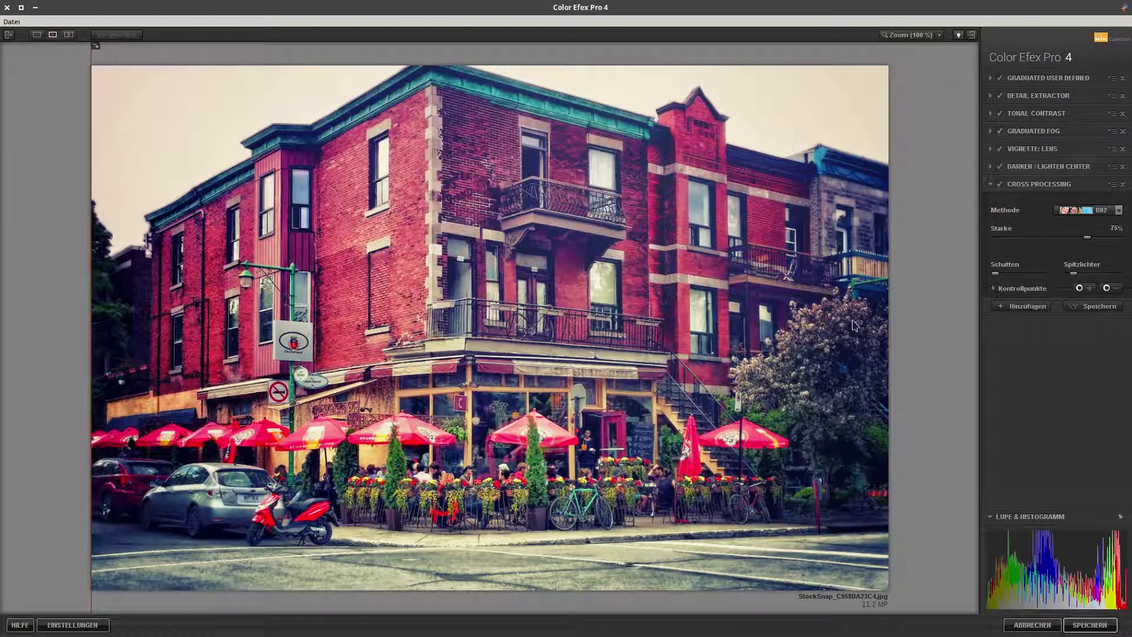